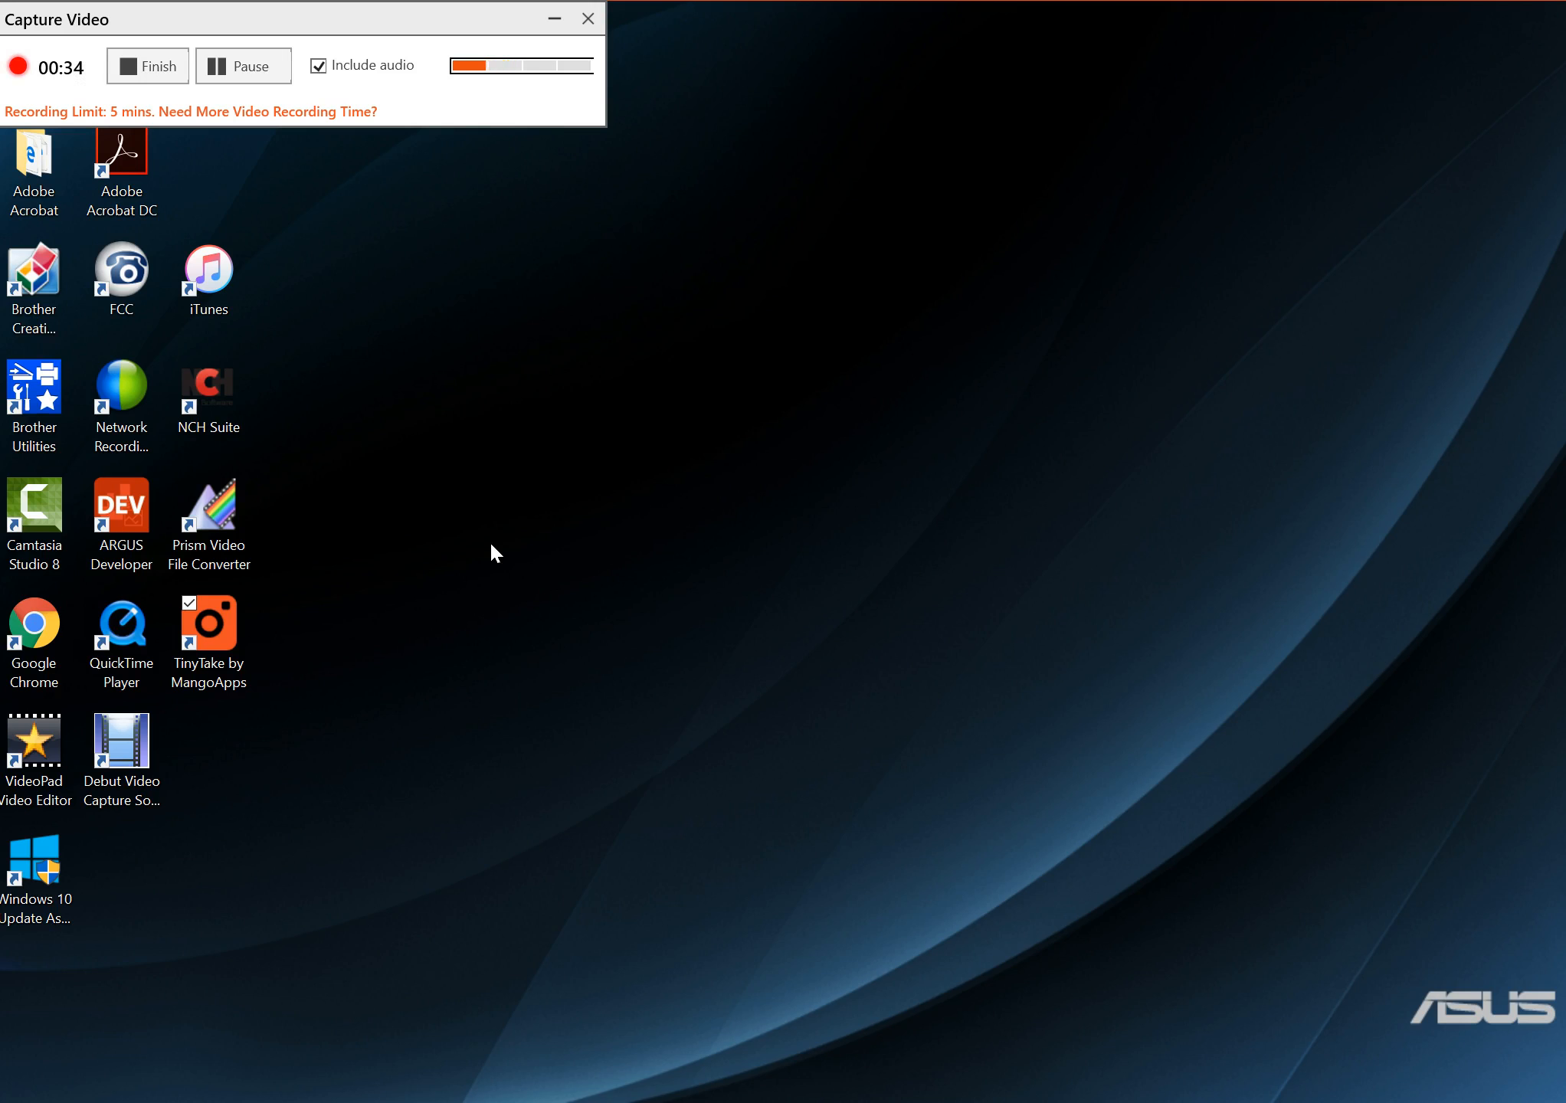
- Switch to the Excel loan workbook and review the loan amount, interest rate, term, frequency and payments-per-year inputs in A1:B5
key(alt+Tab)
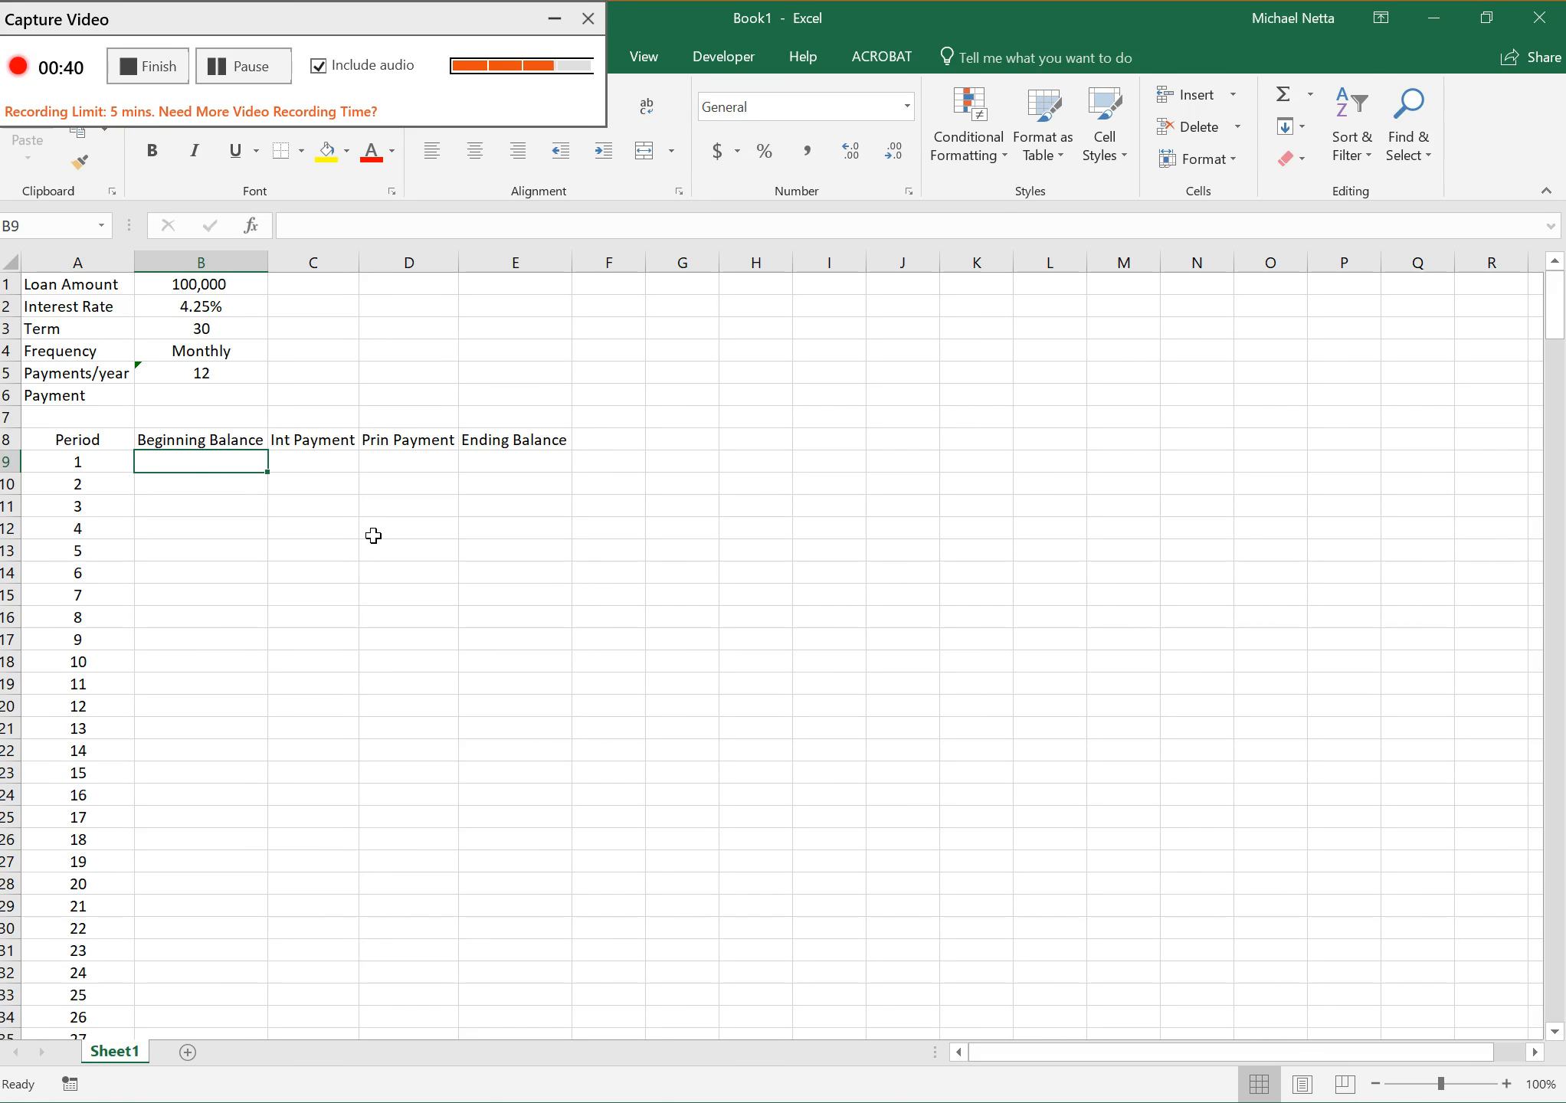
click(92, 295)
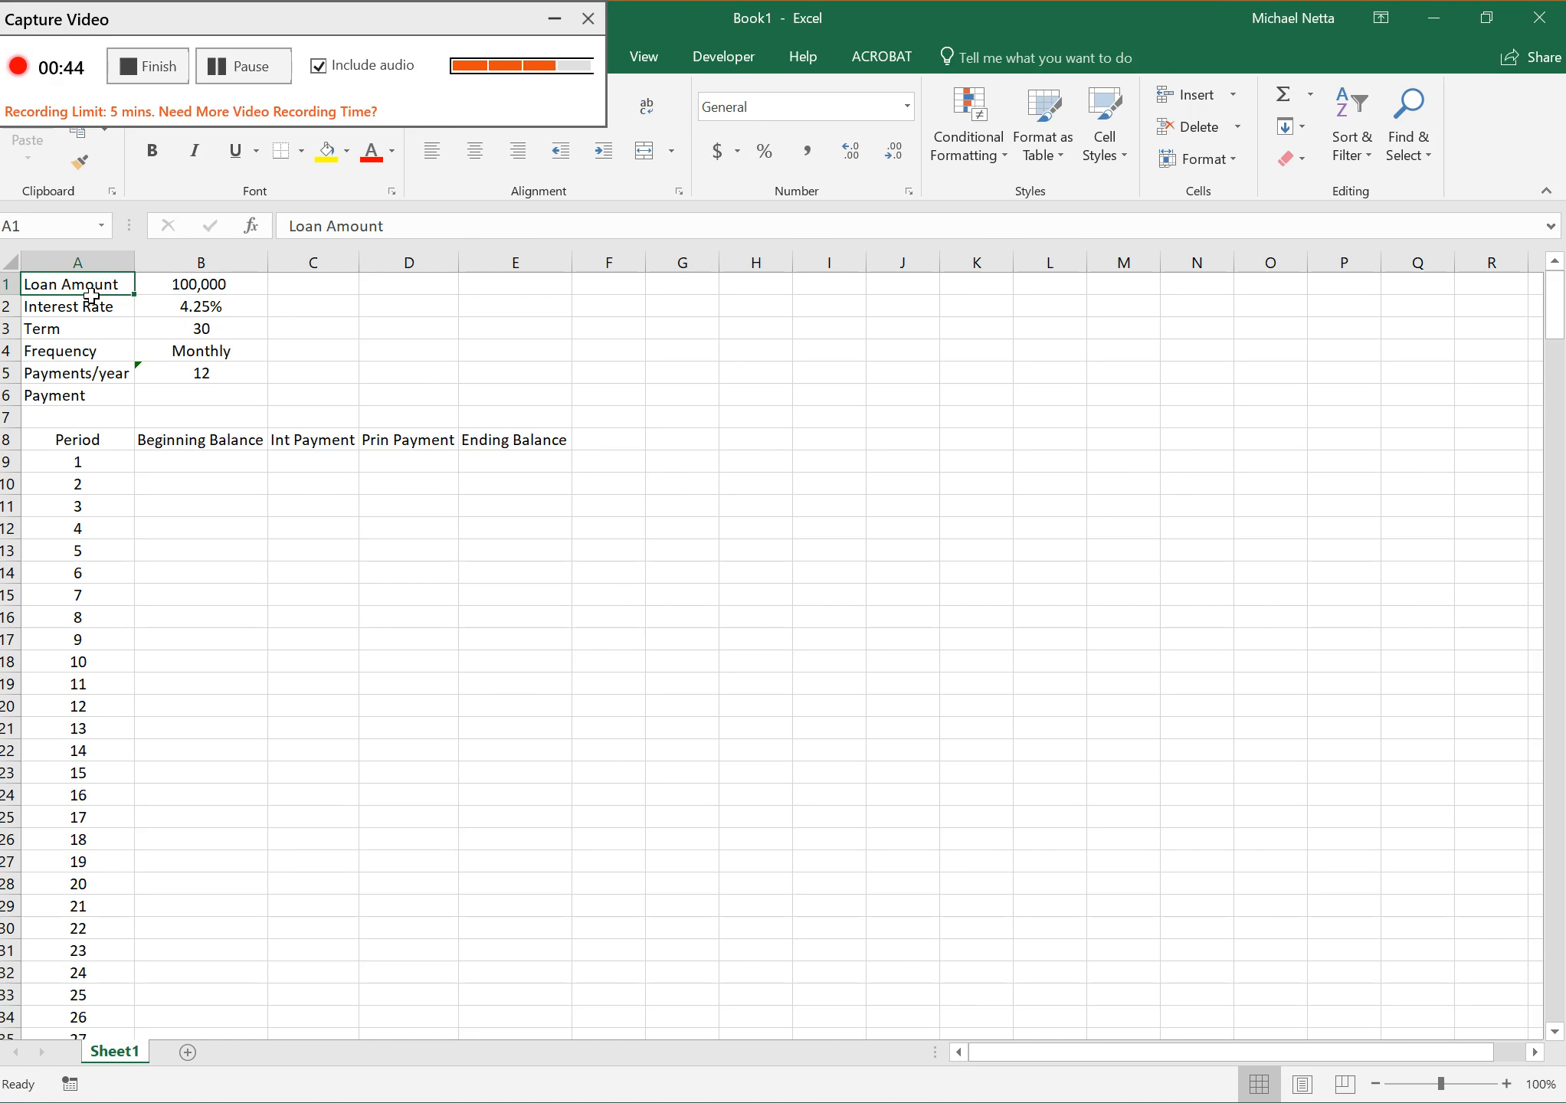
key(Right)
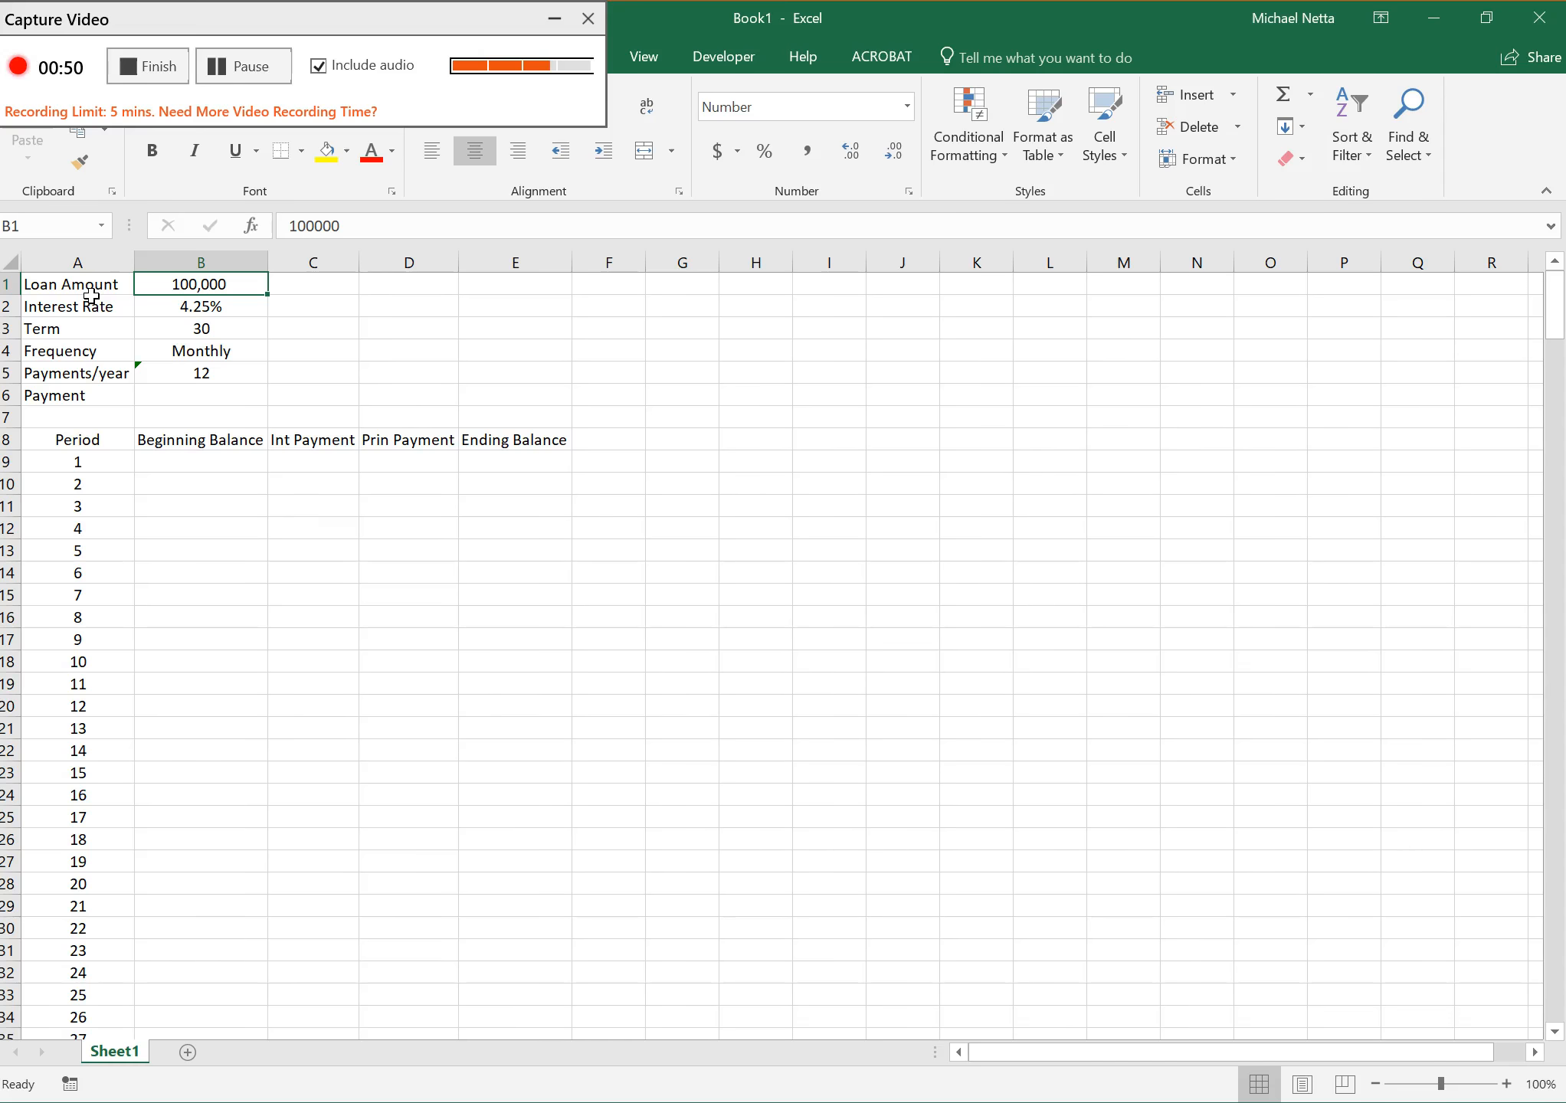
key(Left)
key(Down)
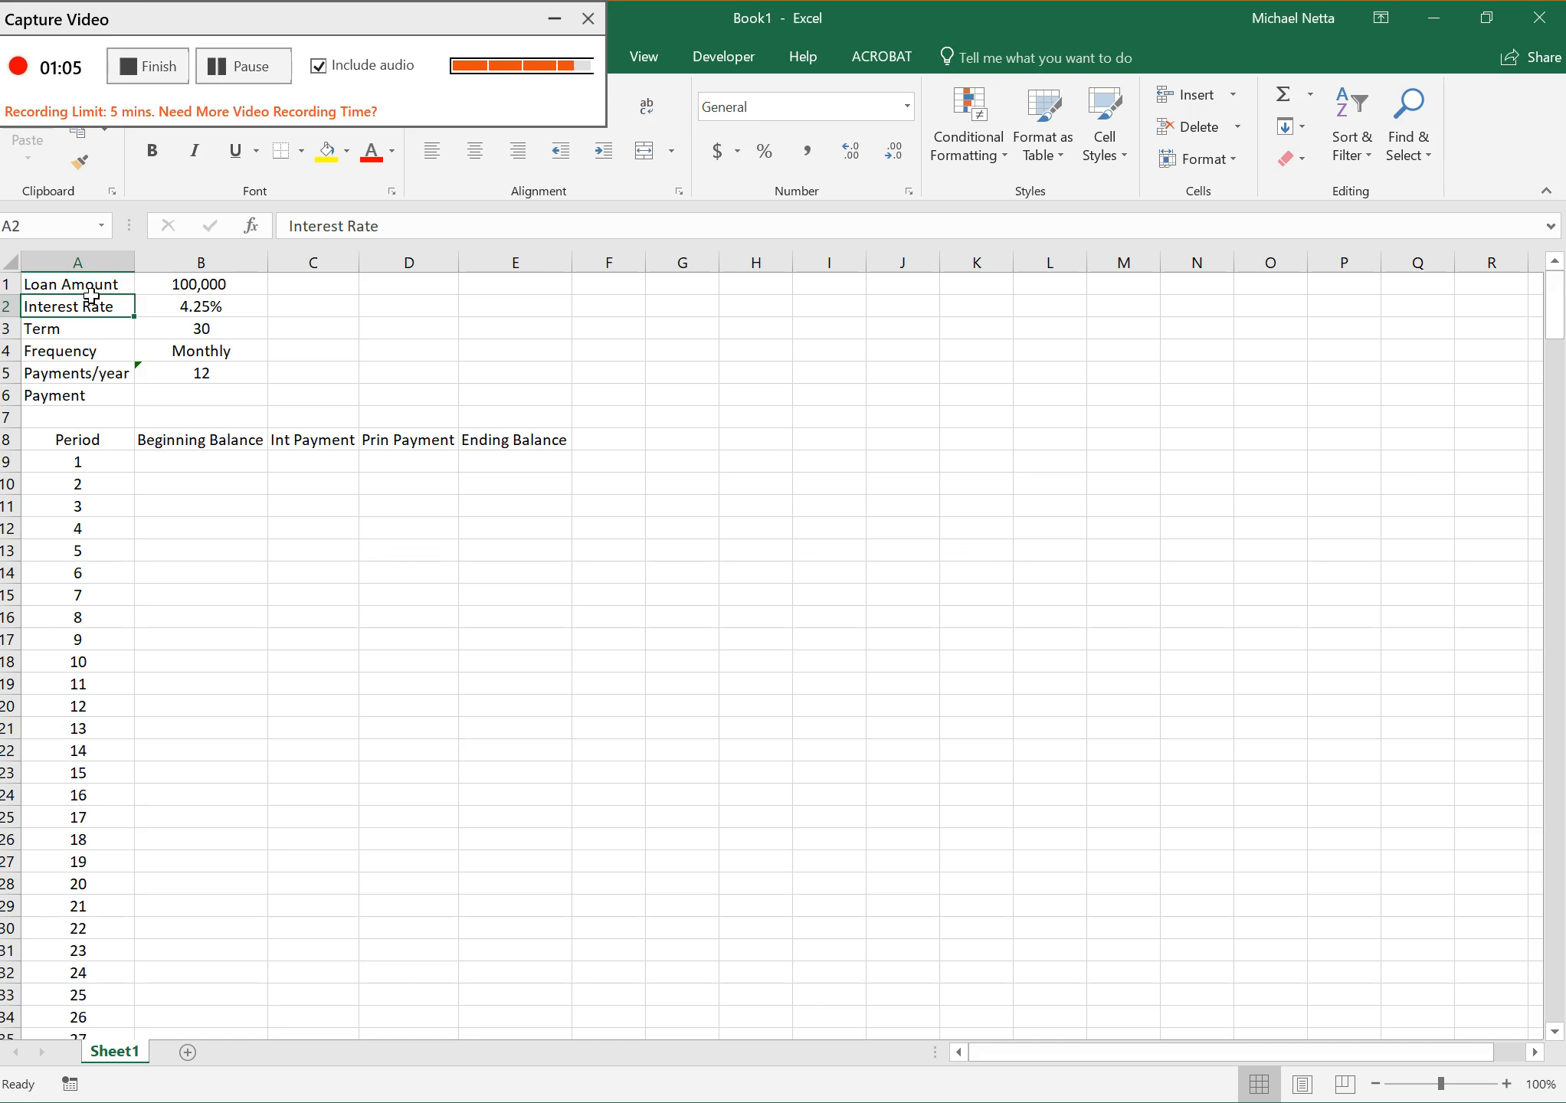
key(Right)
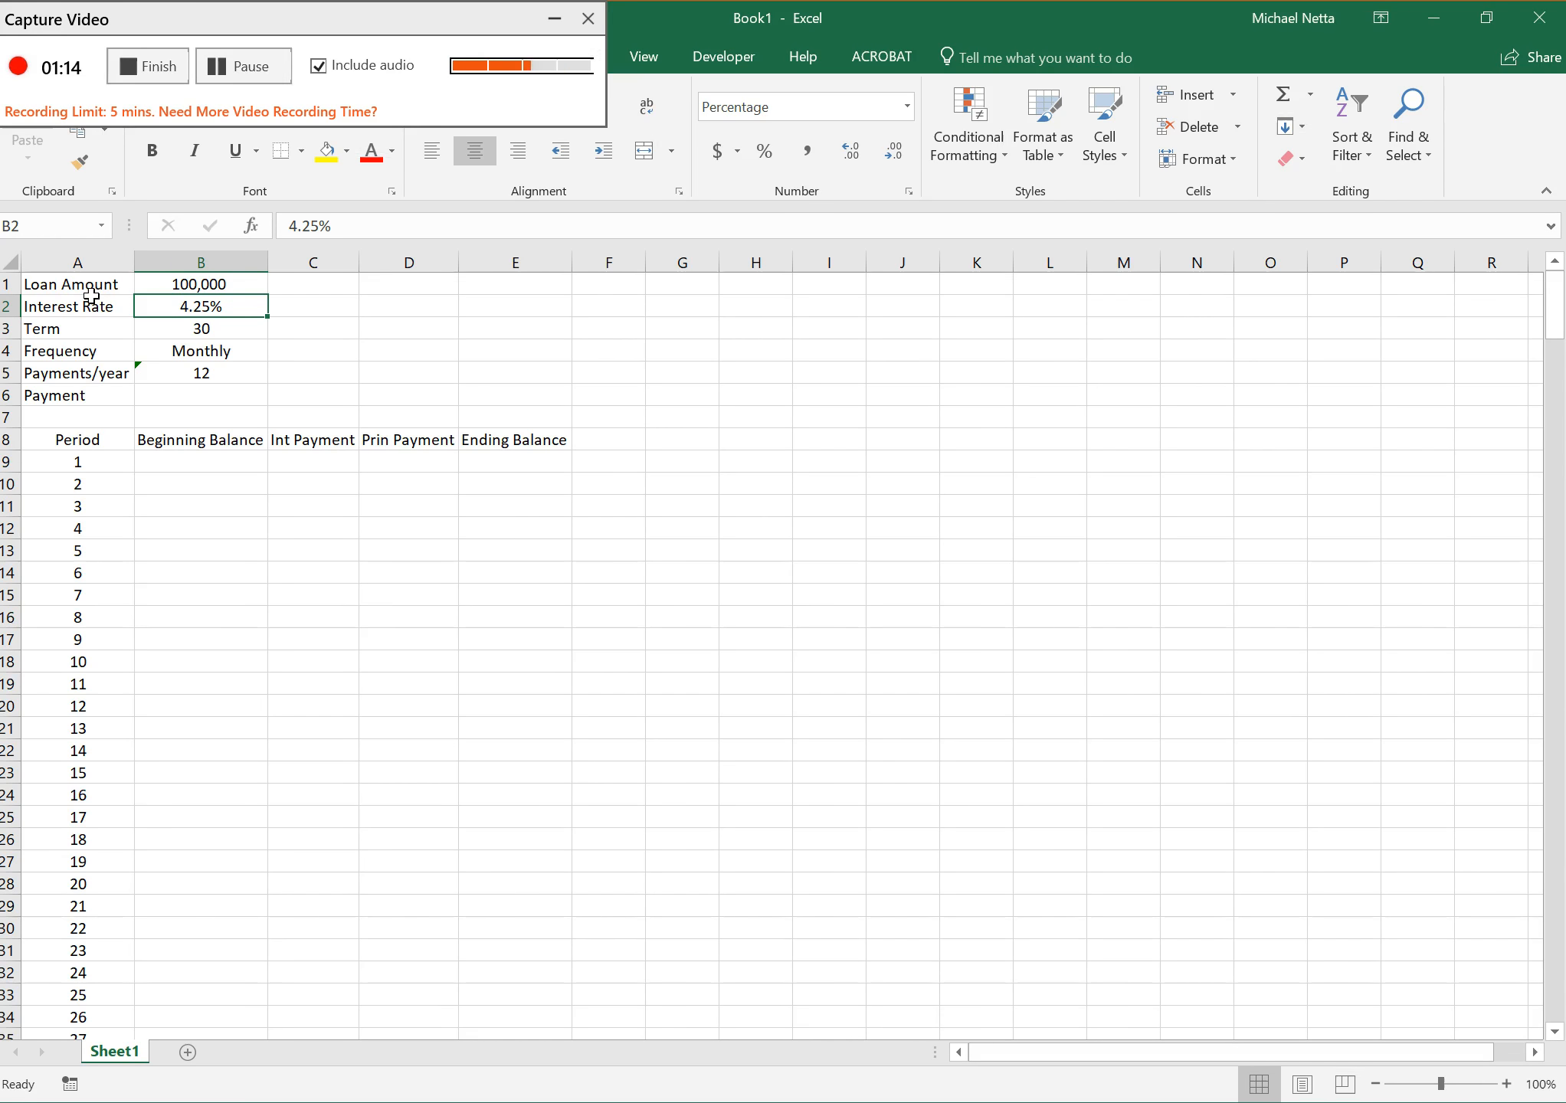
key(Down)
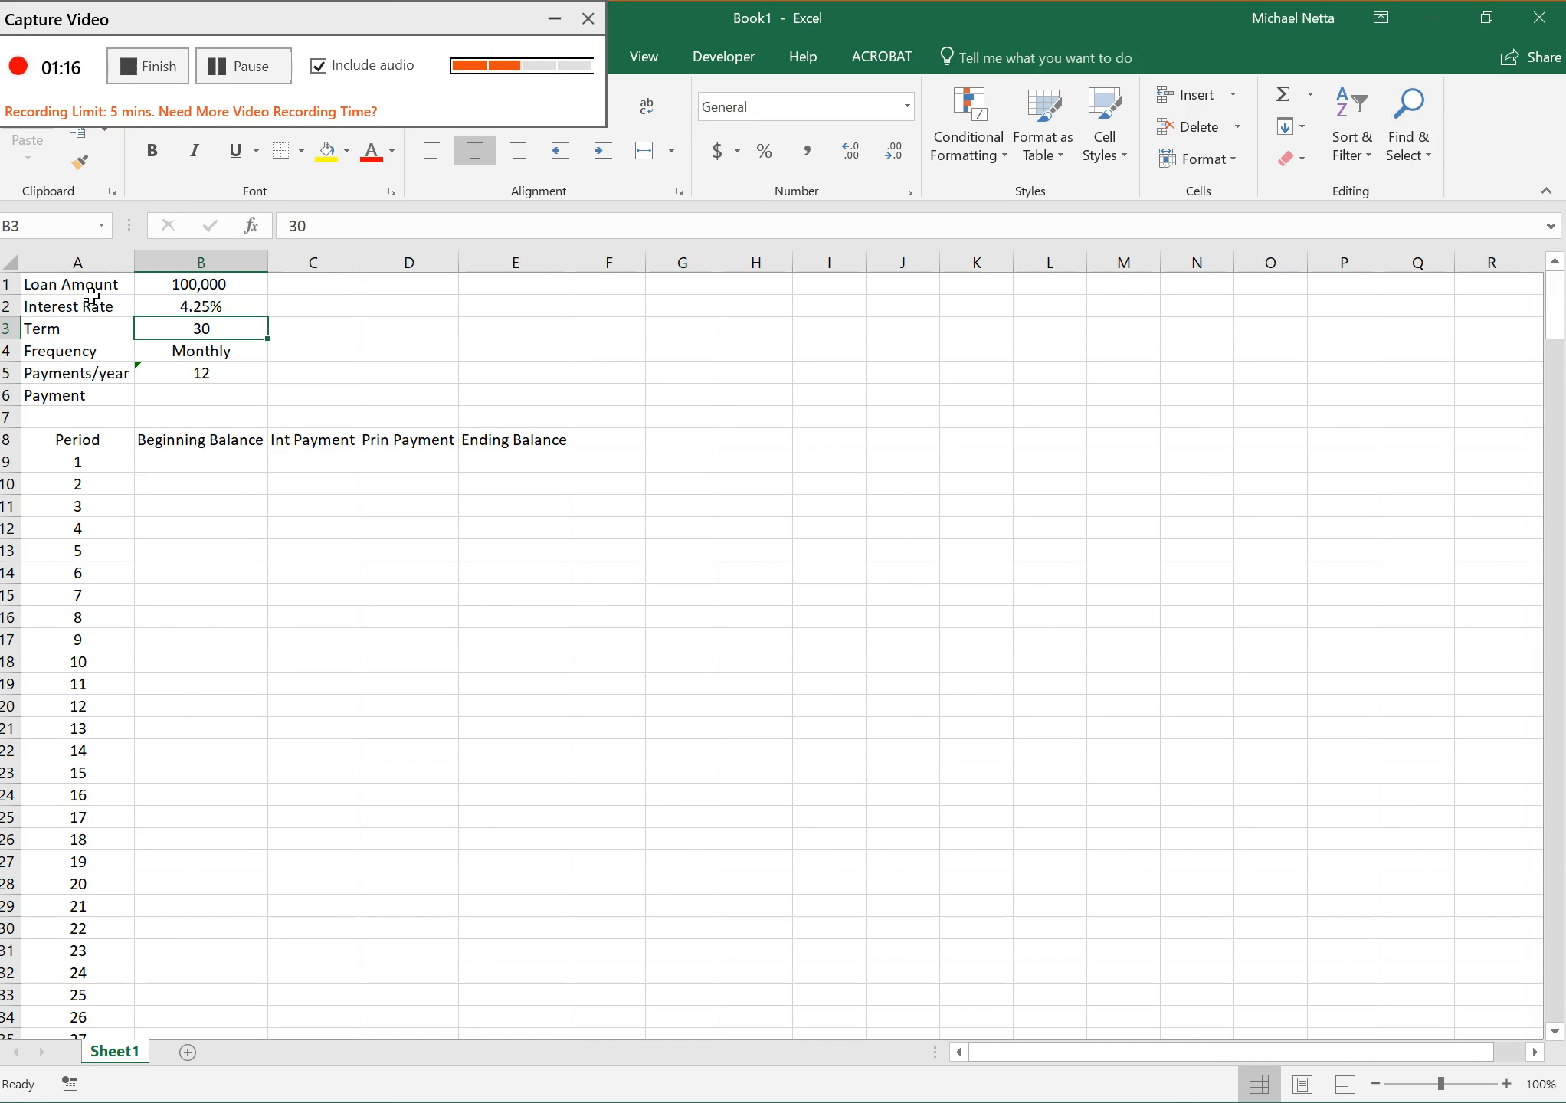
key(Left)
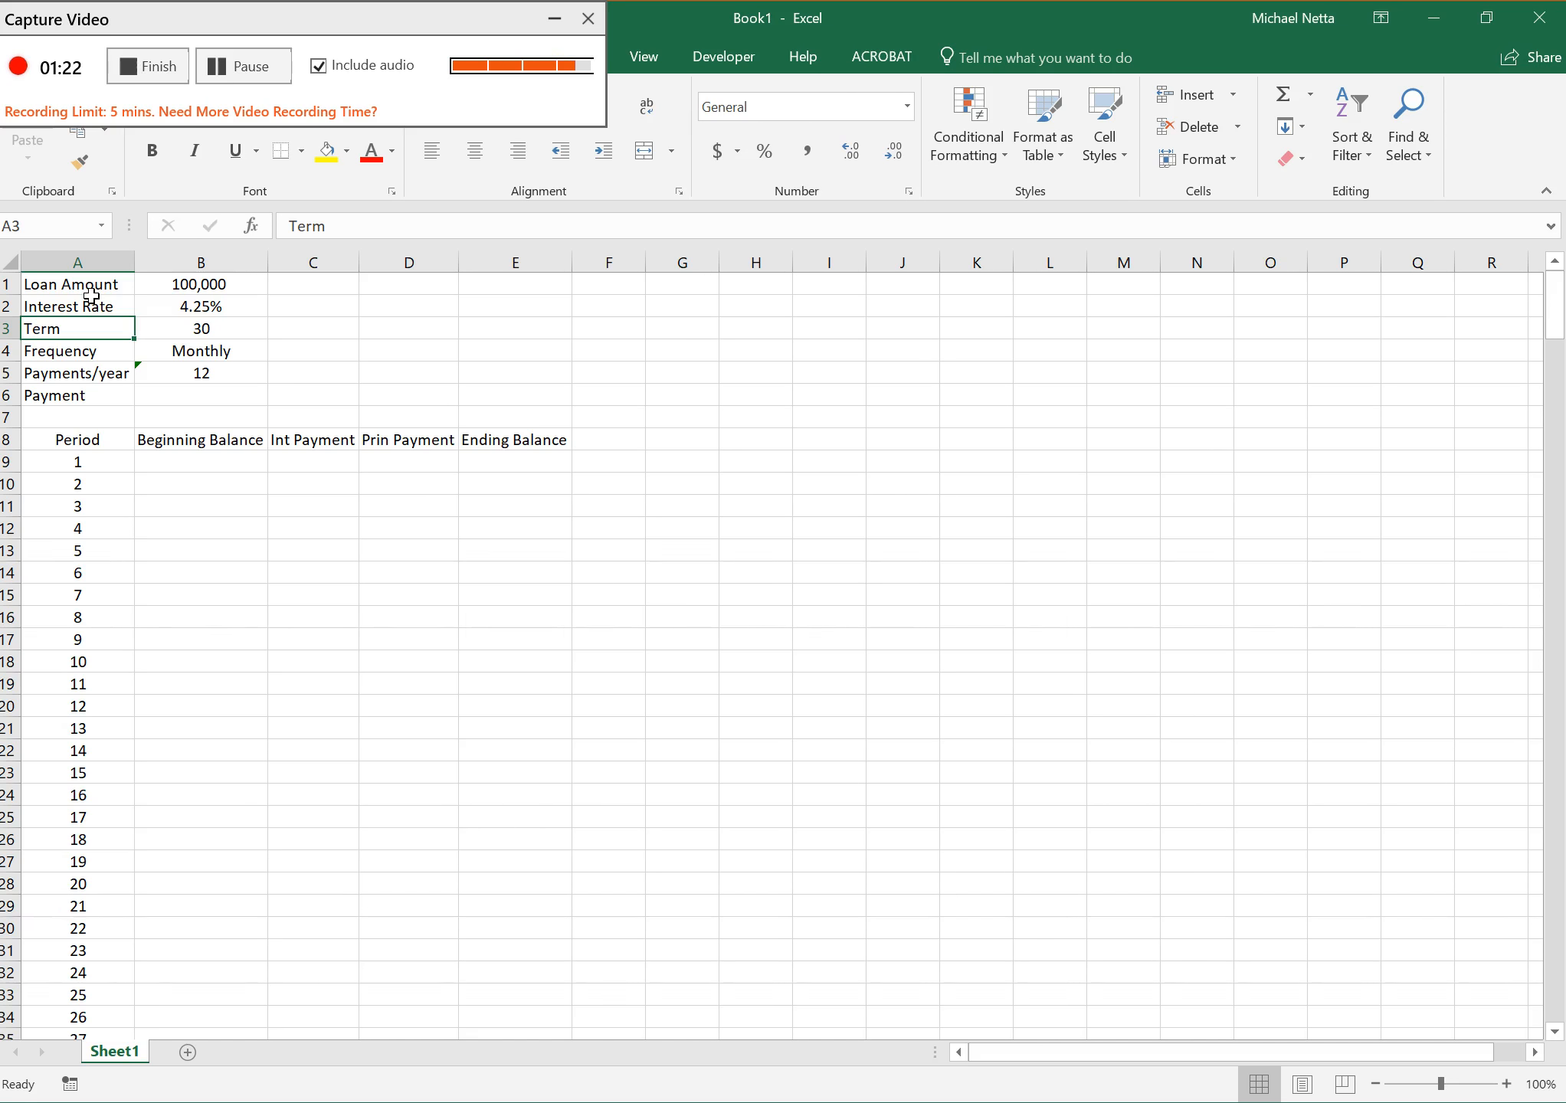
key(Right)
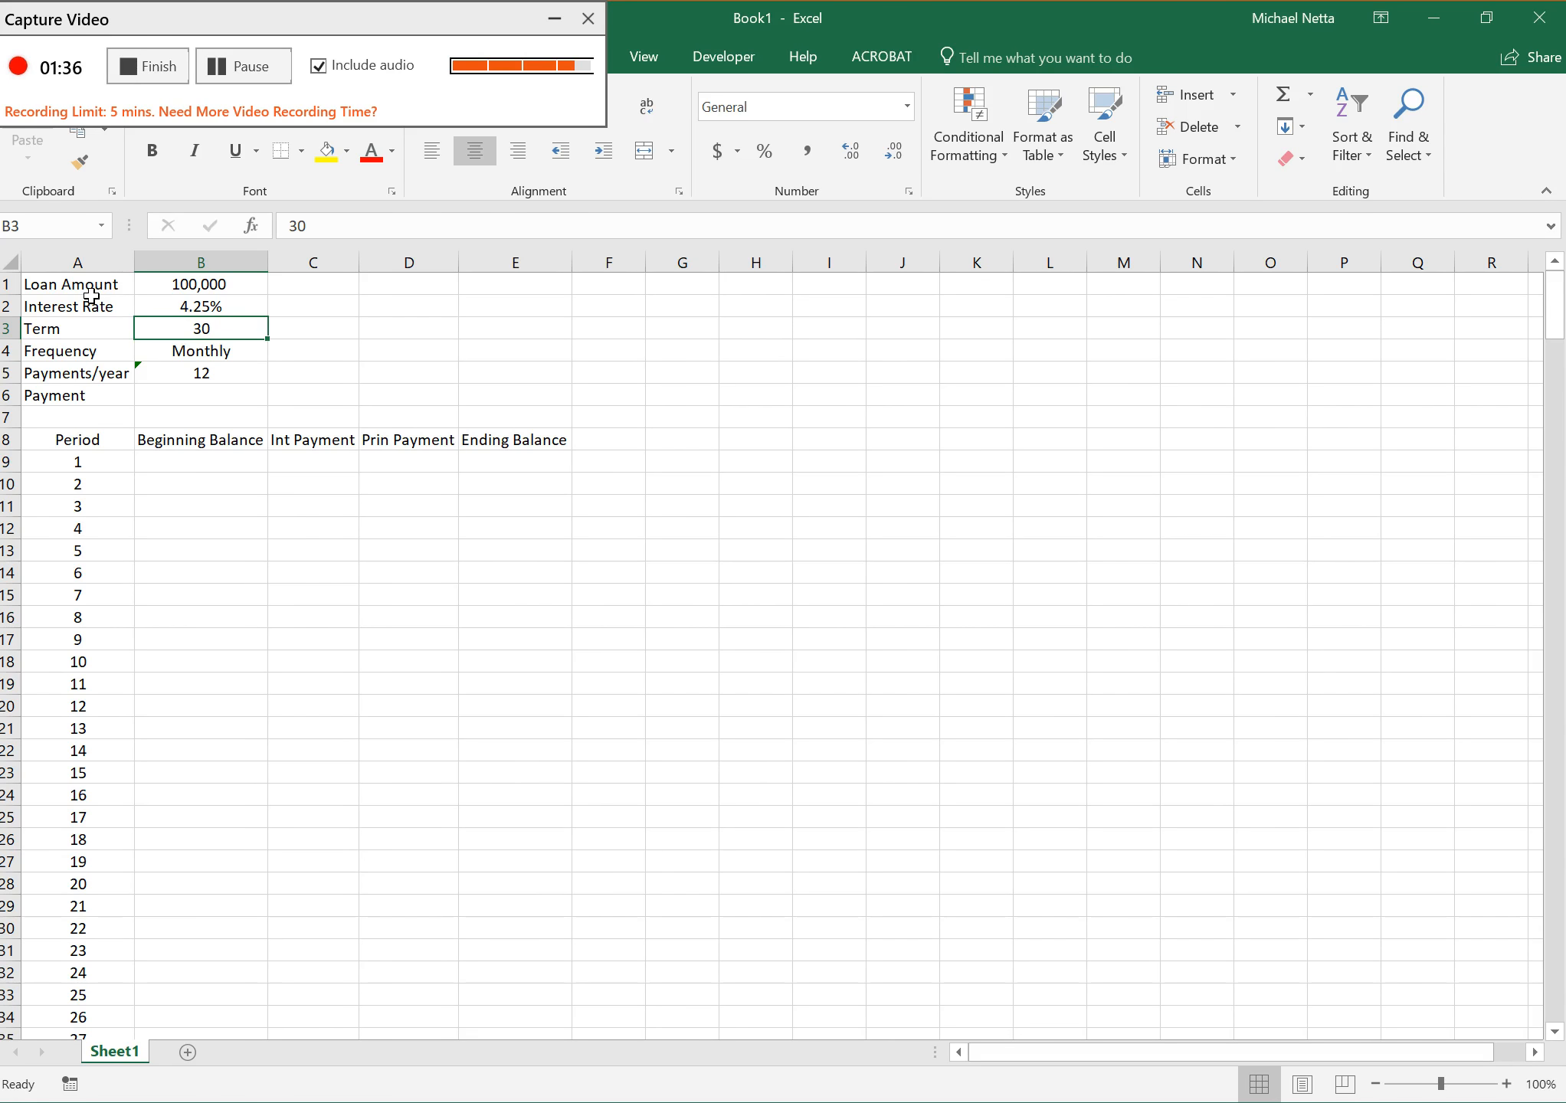
key(Down)
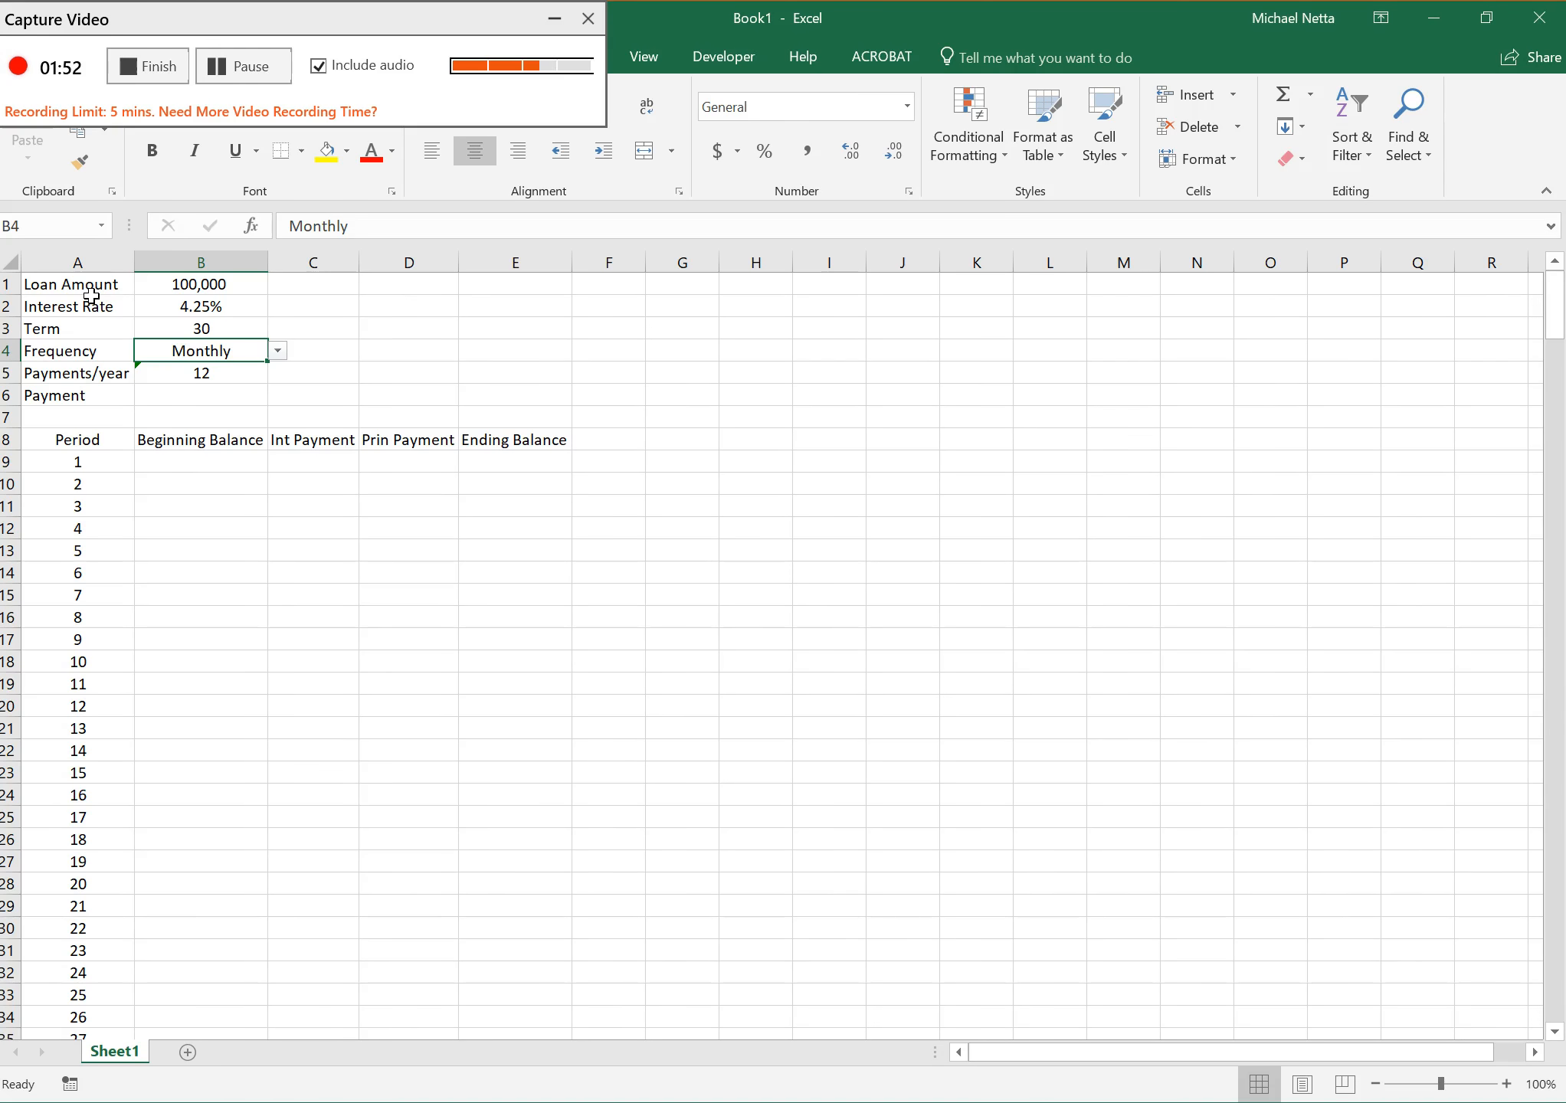
key(Down)
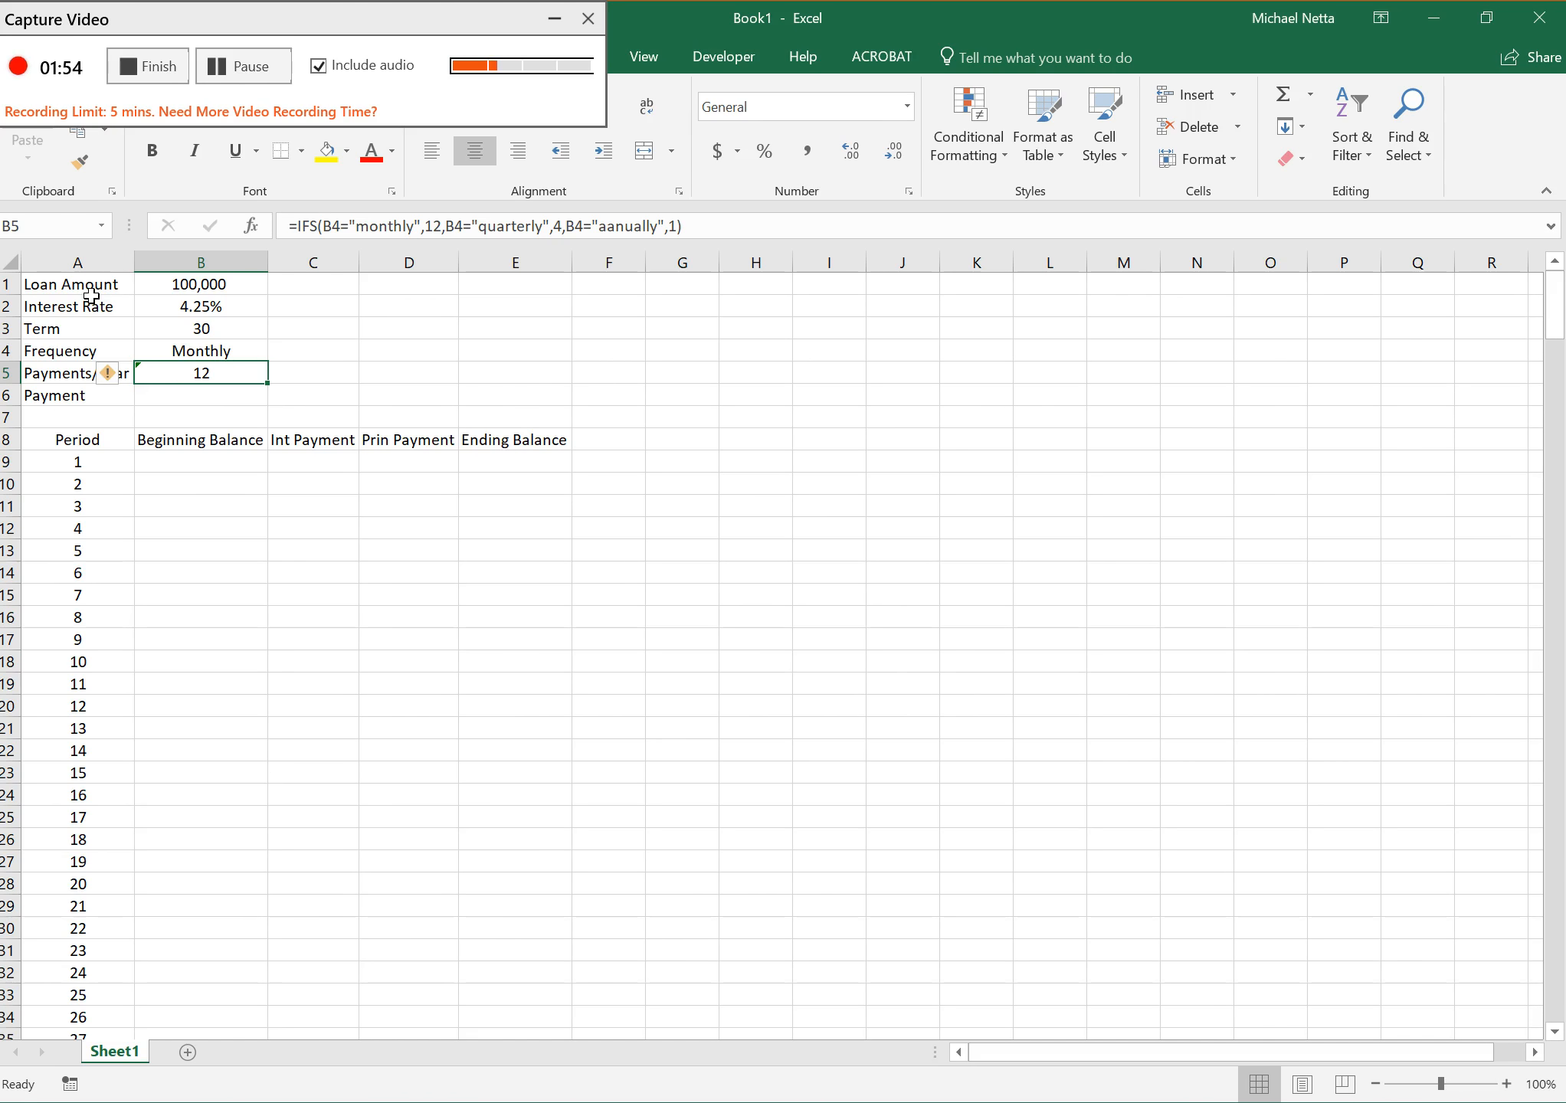
key(Up)
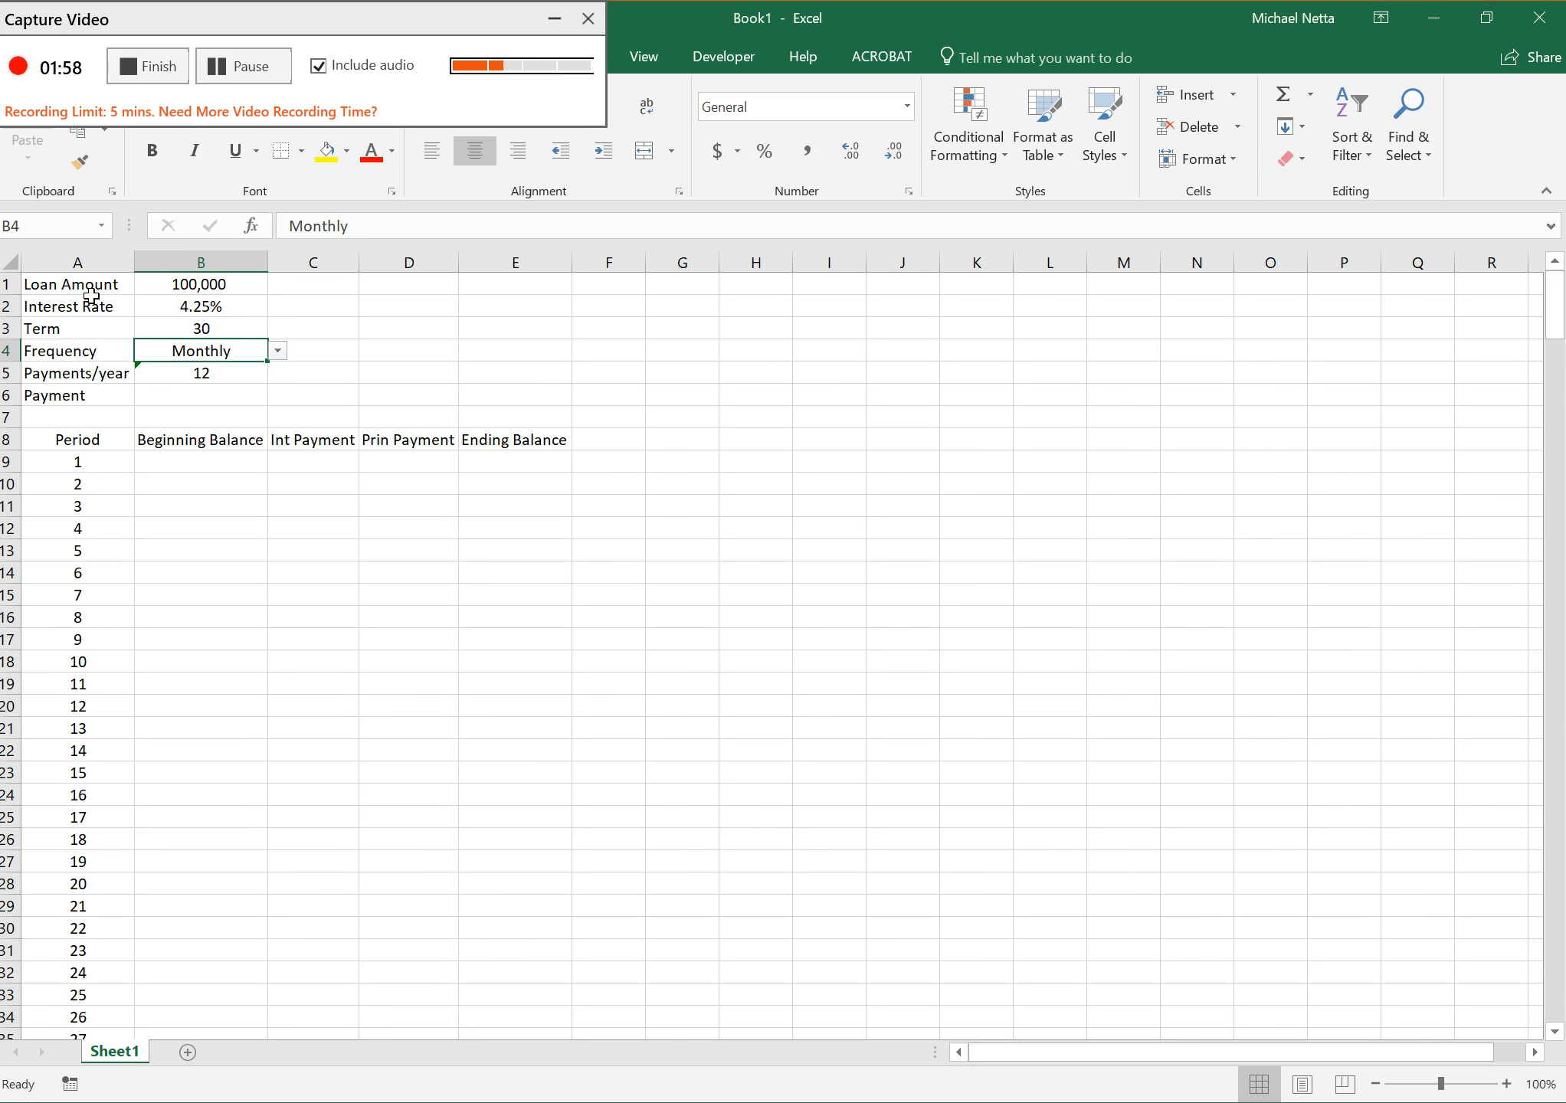
key(Down)
- Insert the PMT function from the Financial category into the Payment cell B6
key(Down)
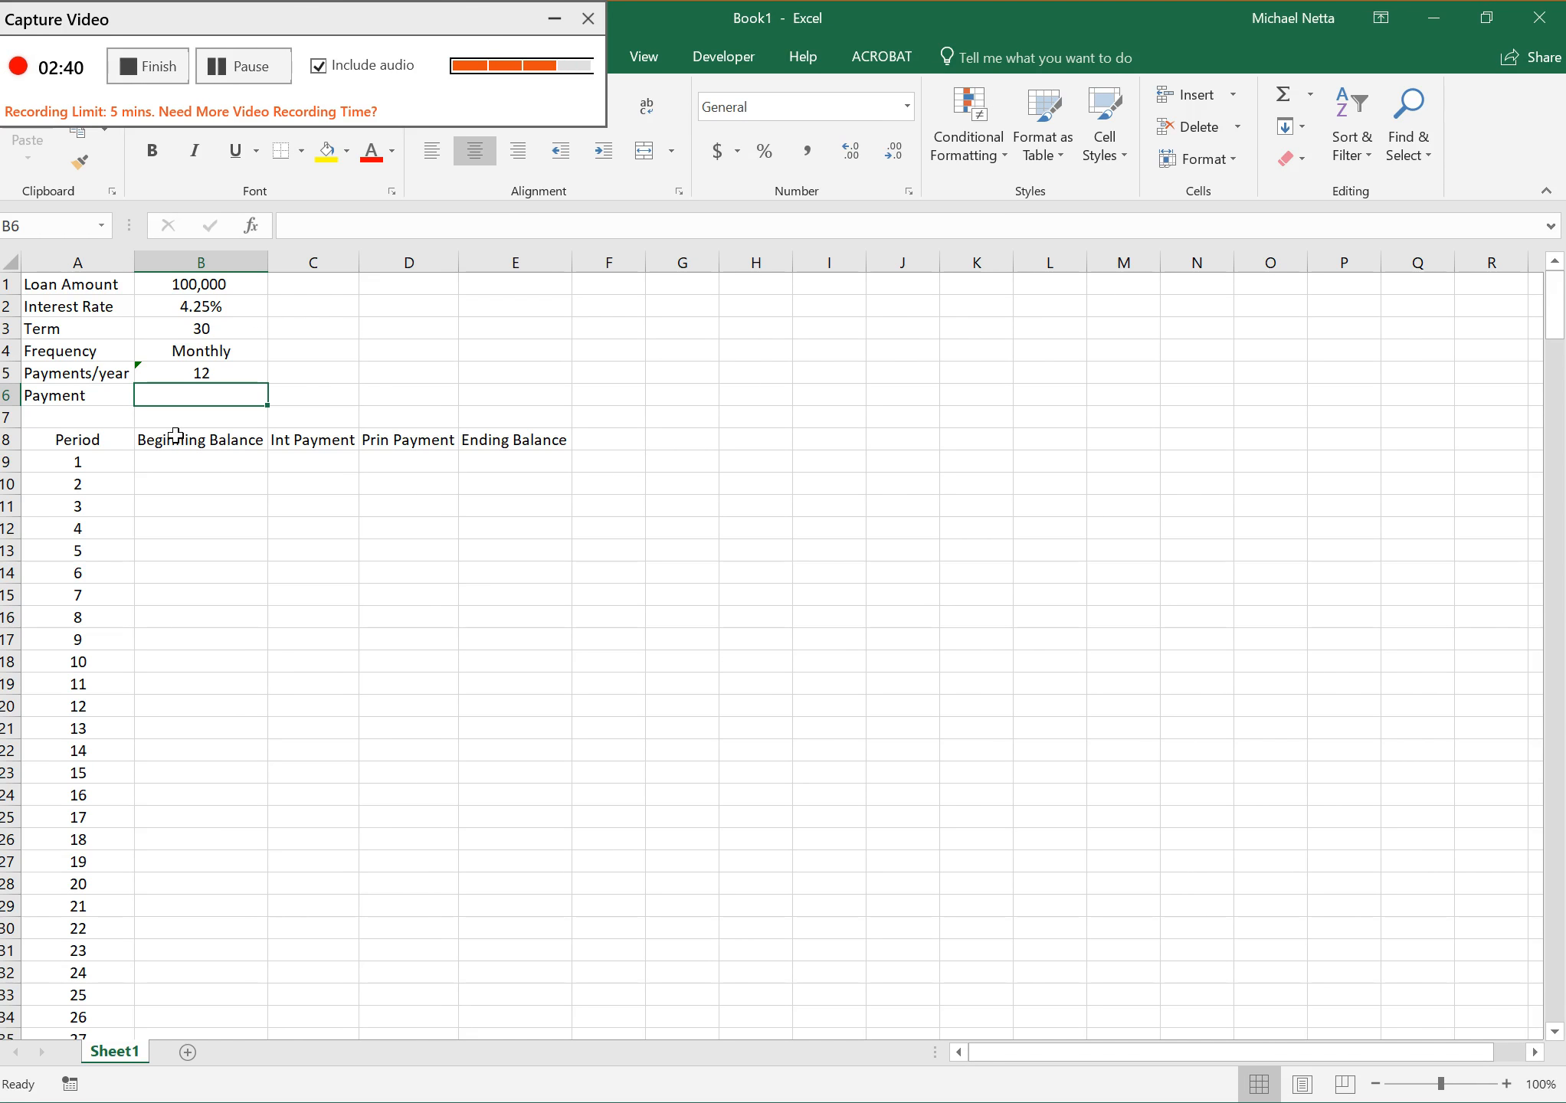
click(1307, 96)
click(1314, 259)
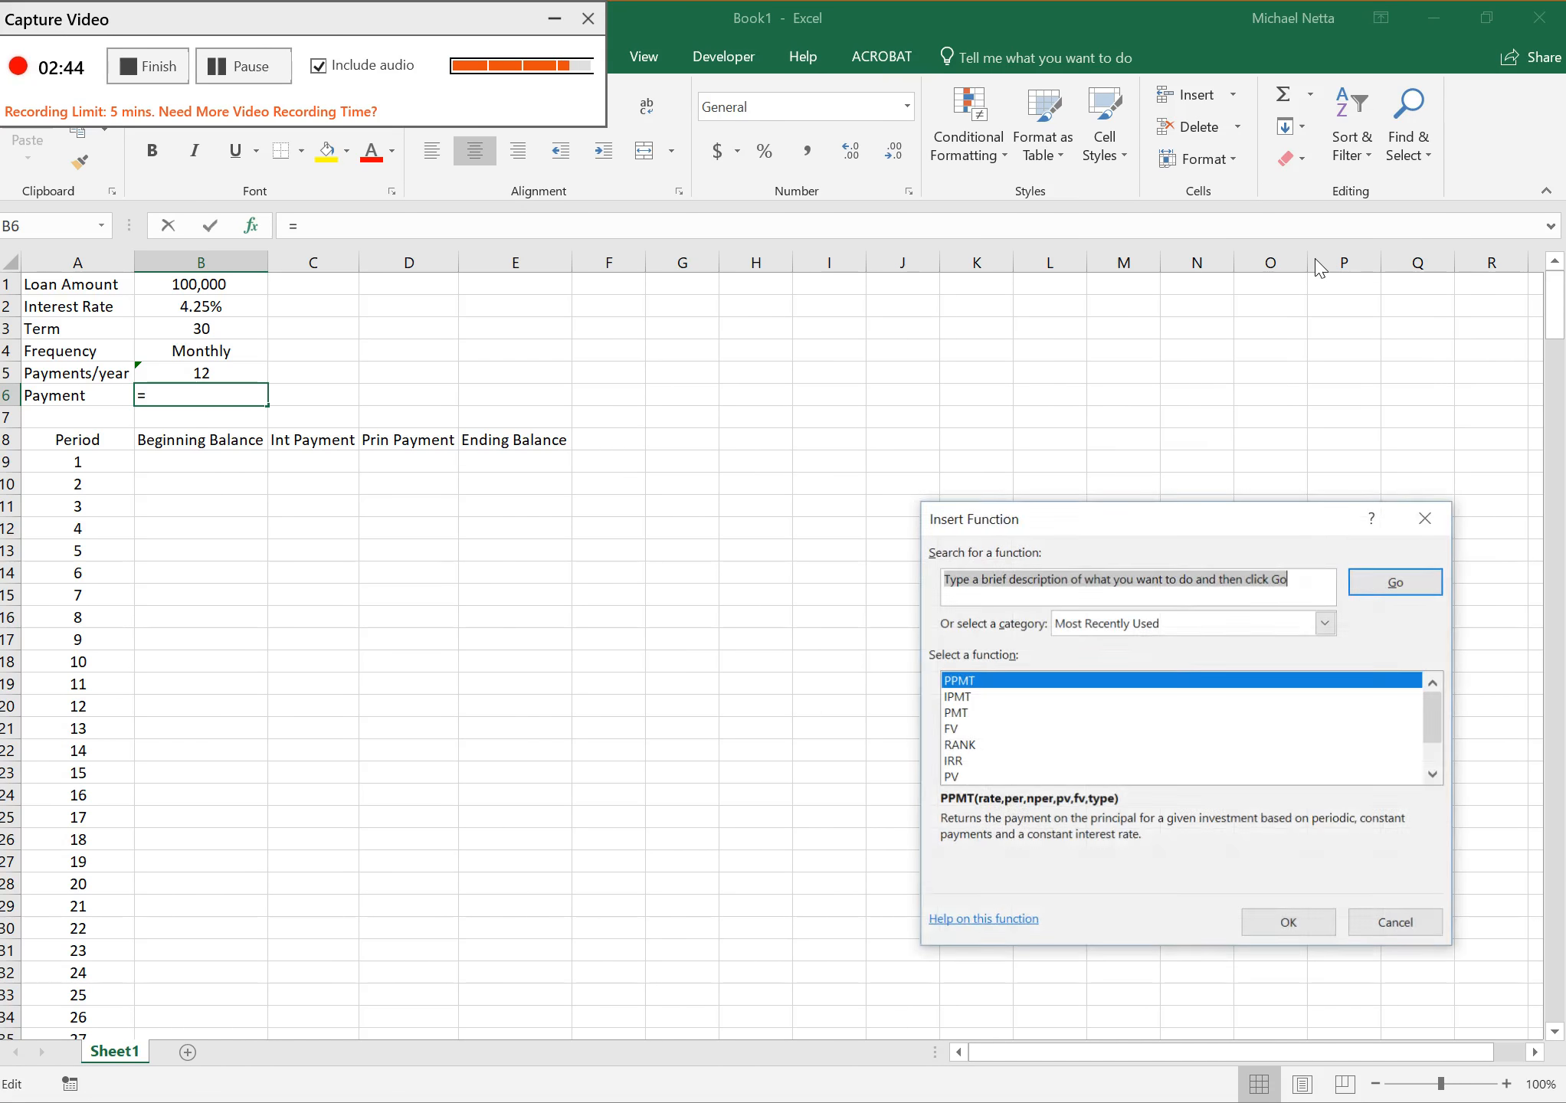
click(1325, 623)
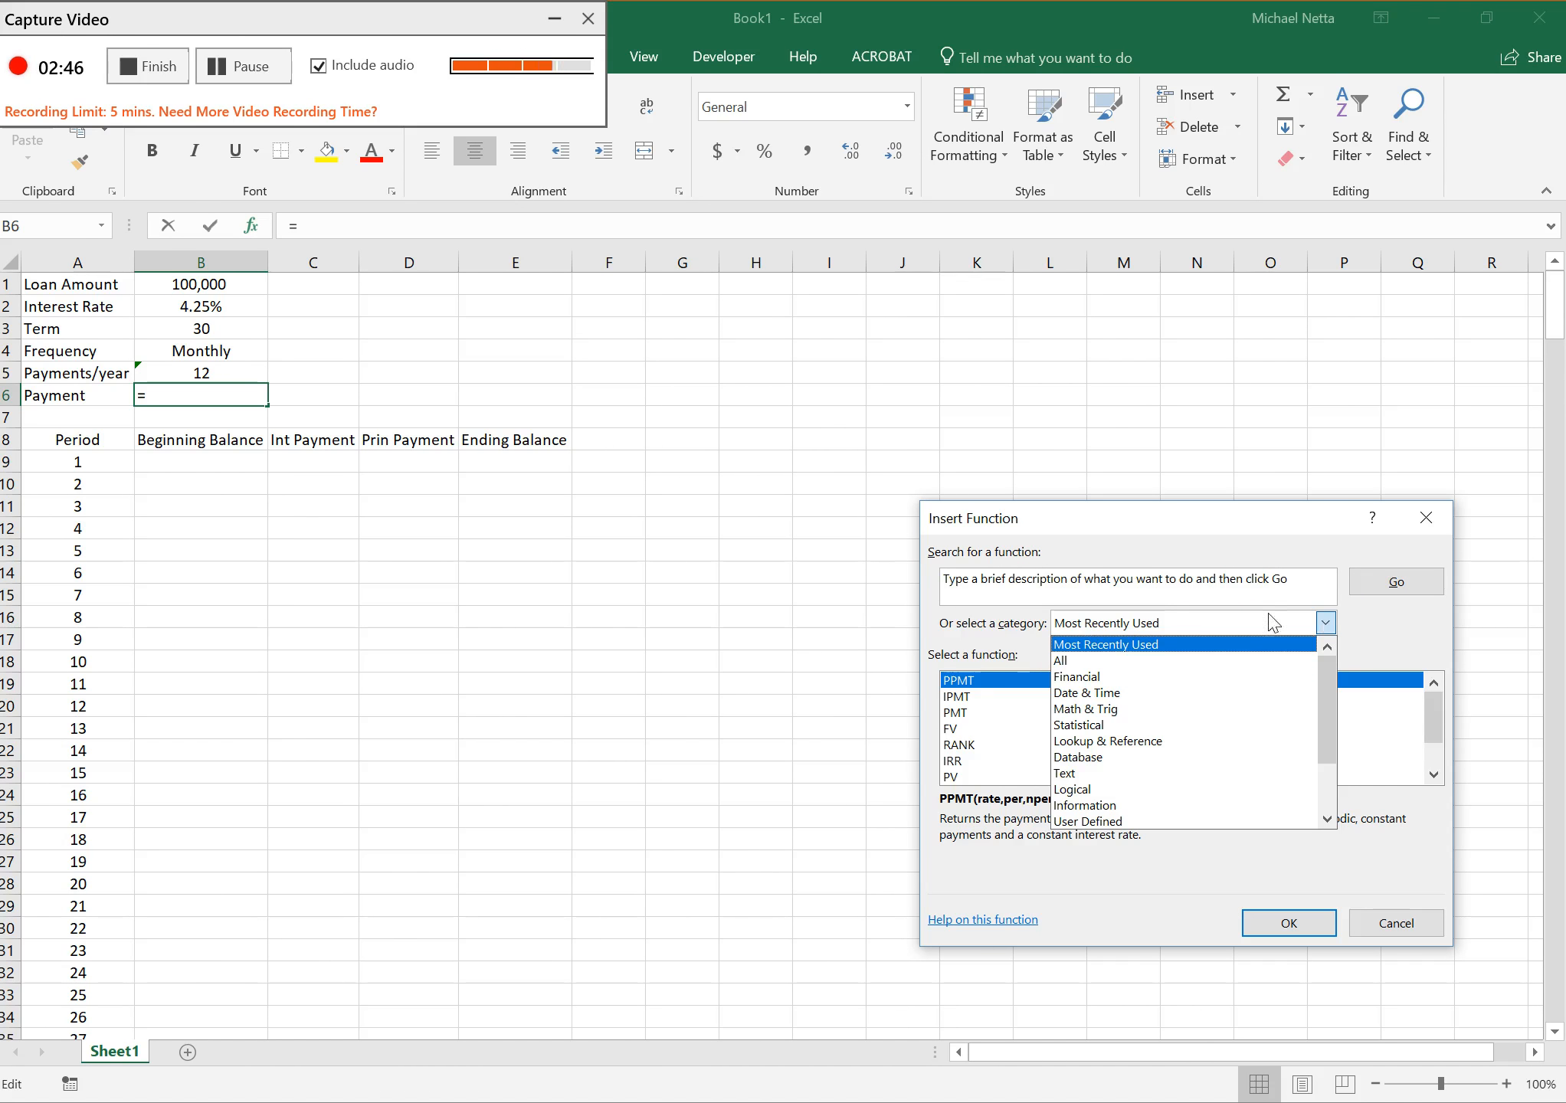
click(1126, 661)
click(1324, 623)
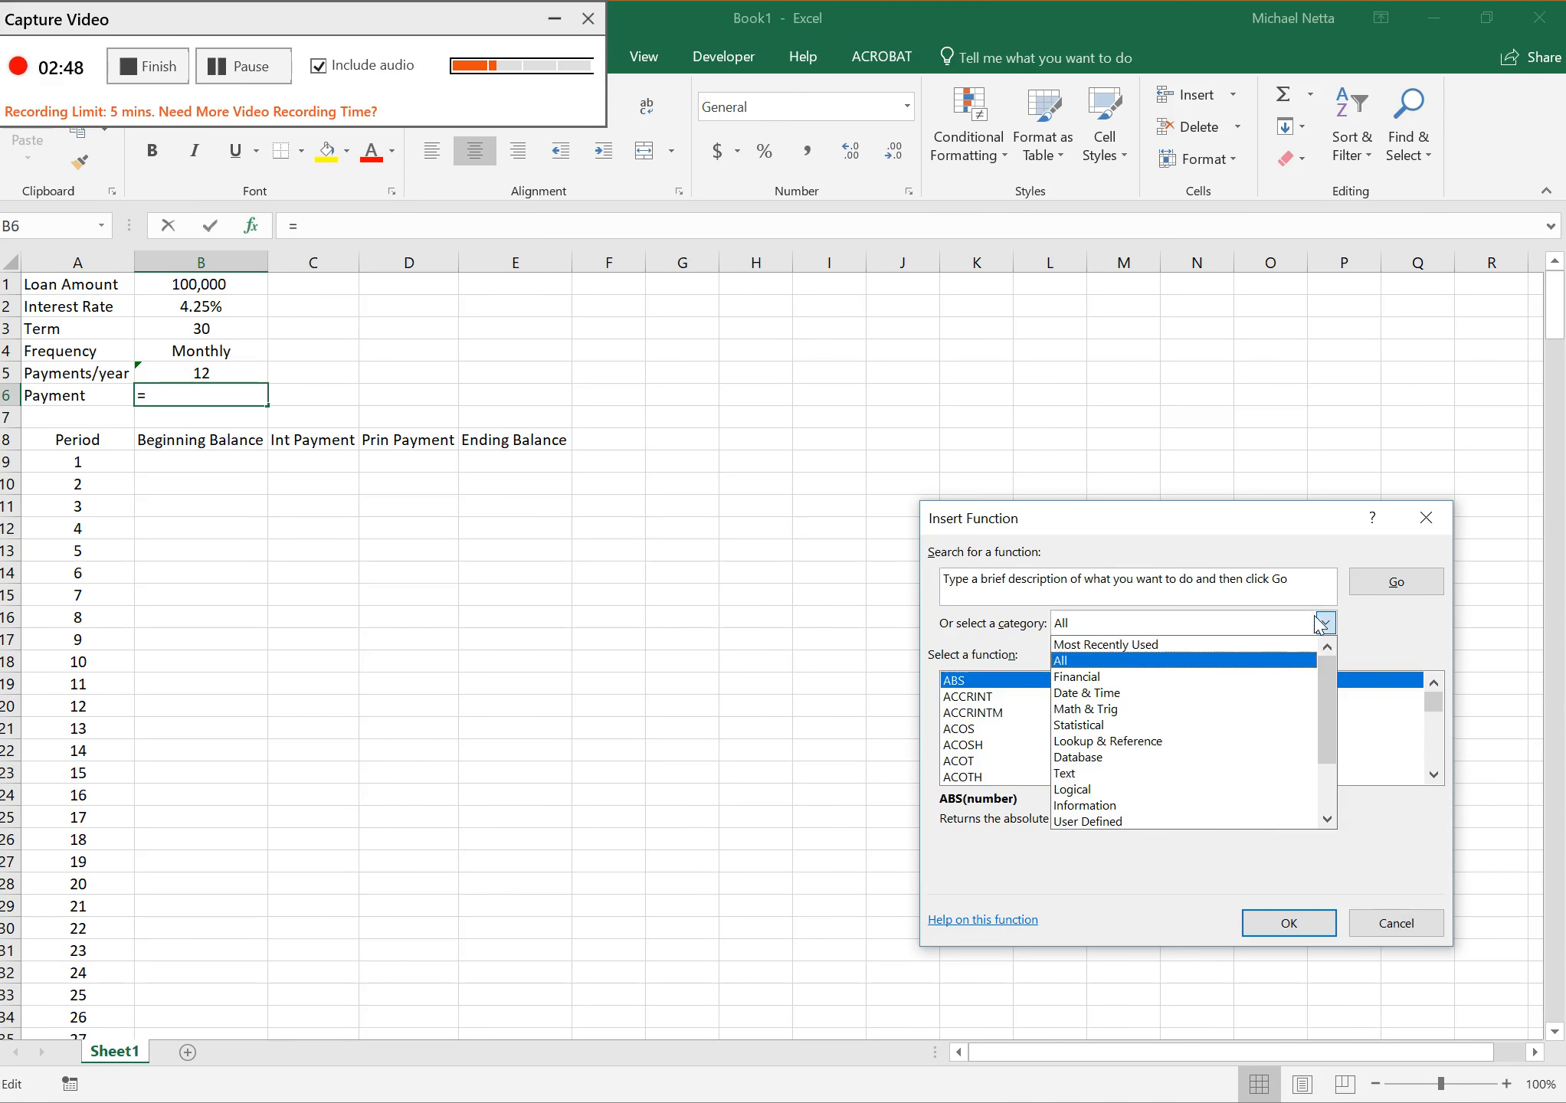
click(1183, 678)
drag(1433, 774, 1437, 783)
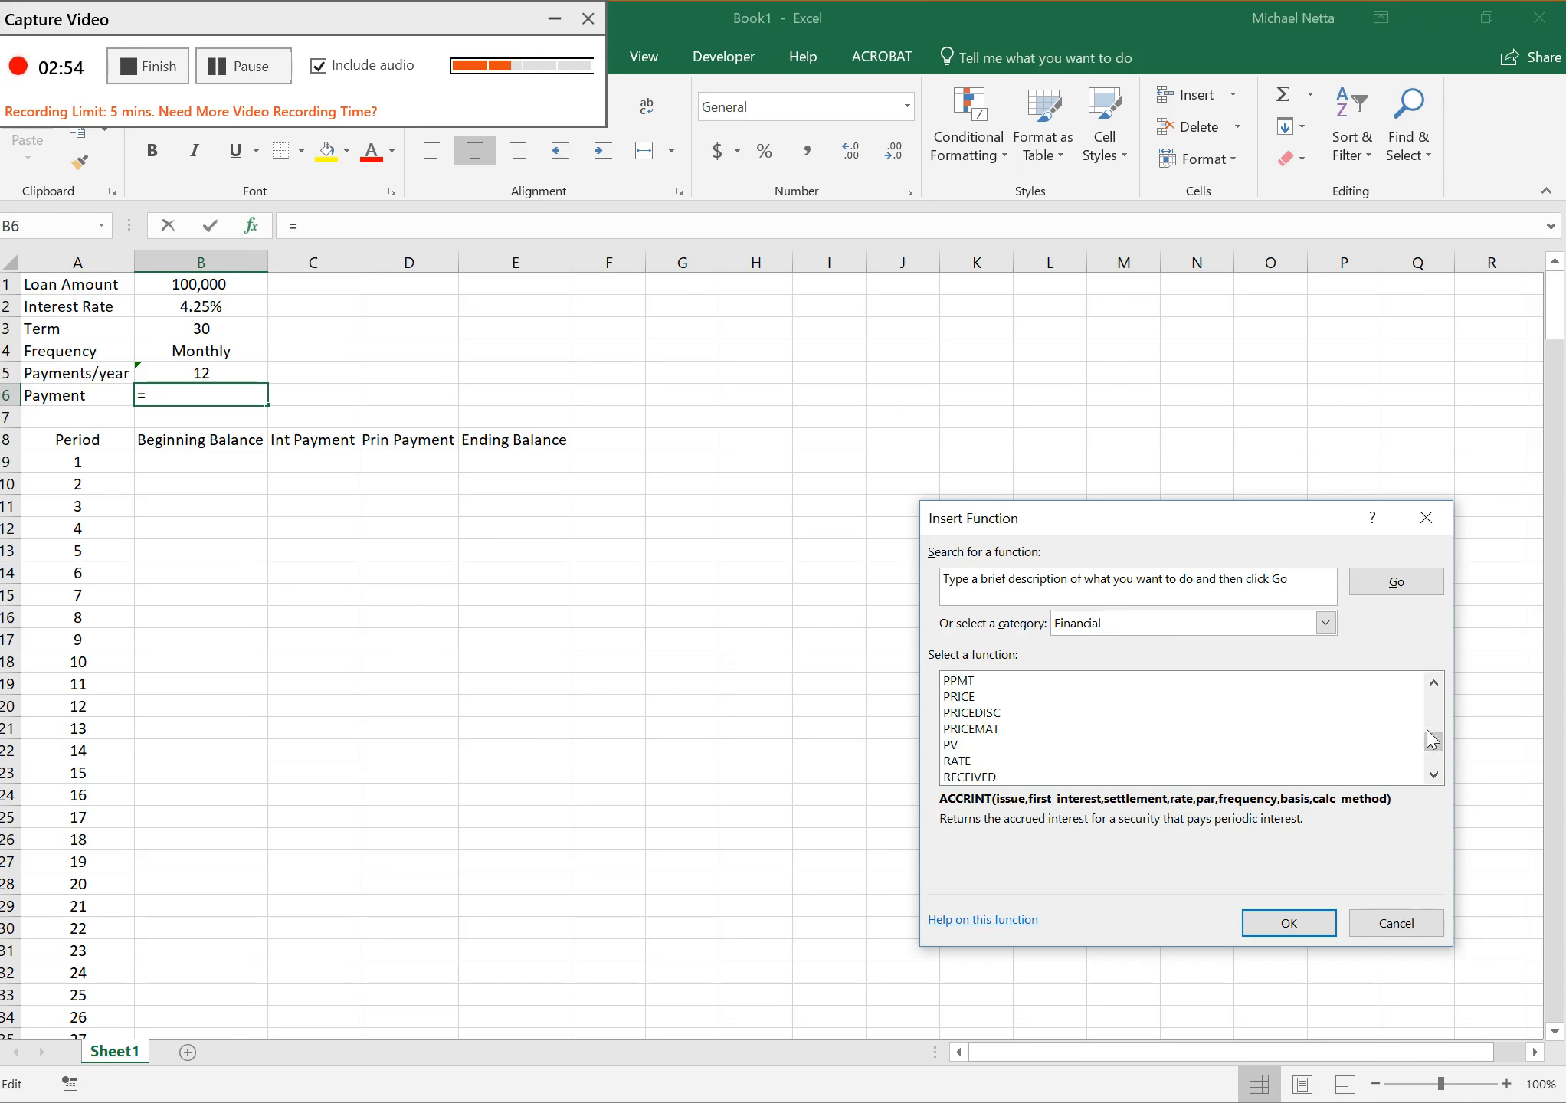
click(1440, 689)
click(1440, 689)
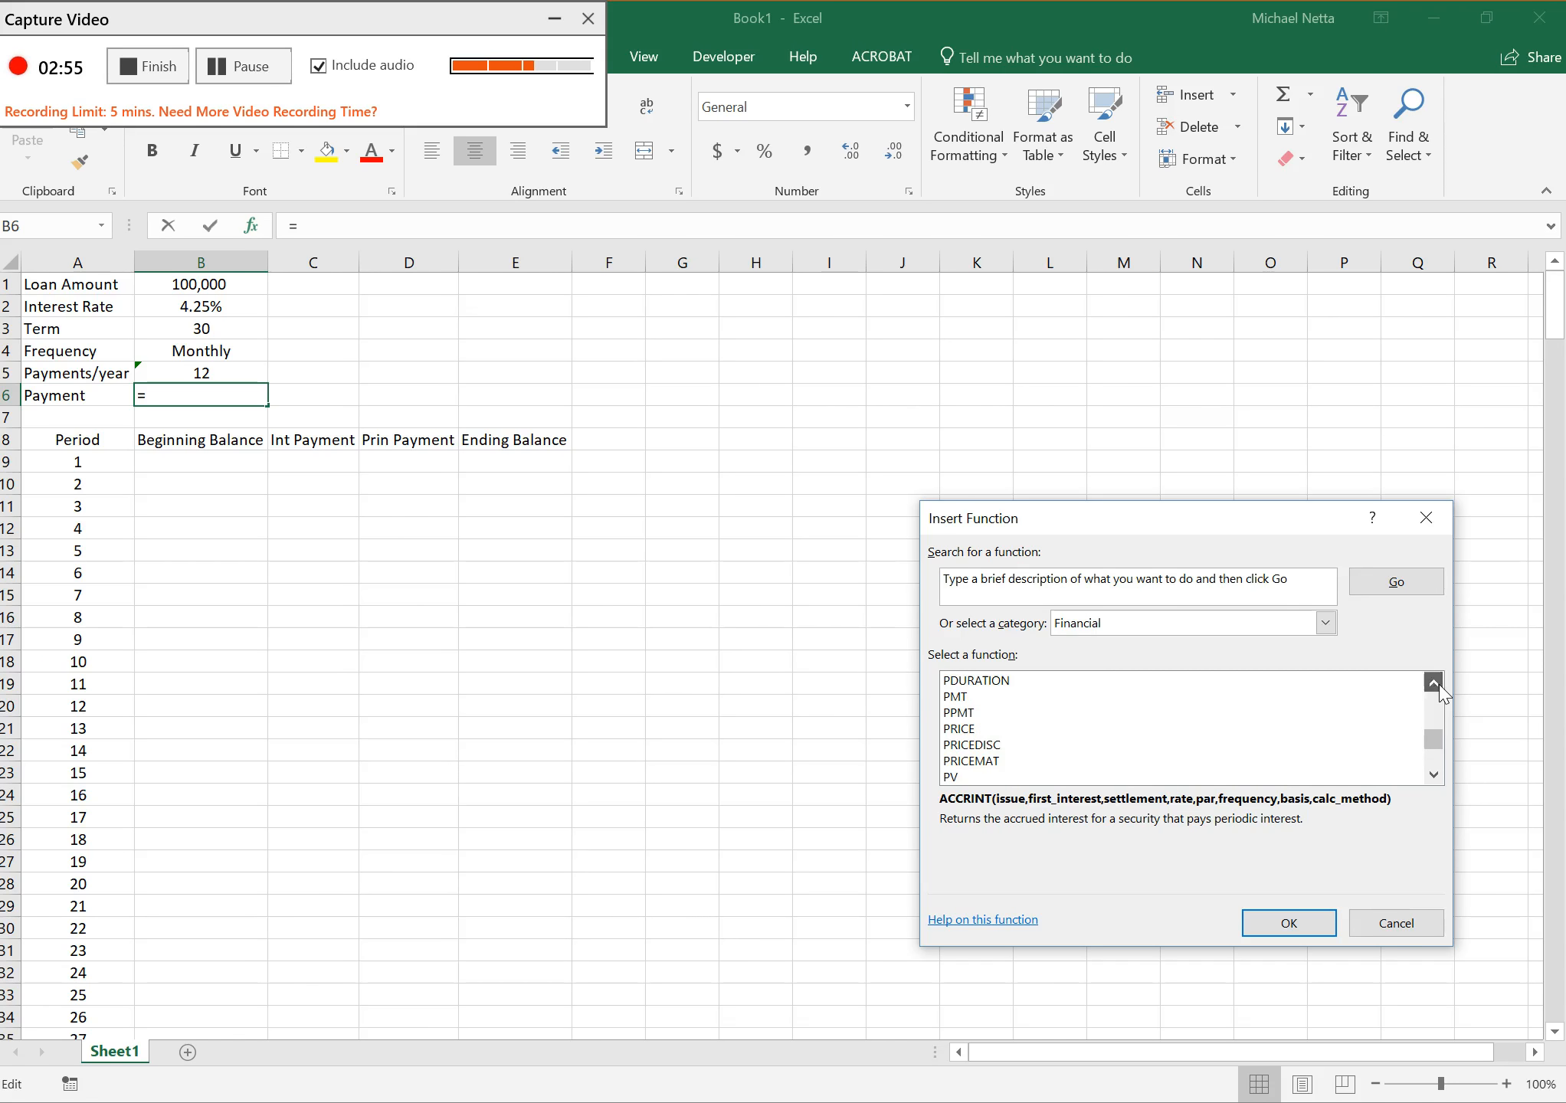
click(956, 698)
click(1302, 927)
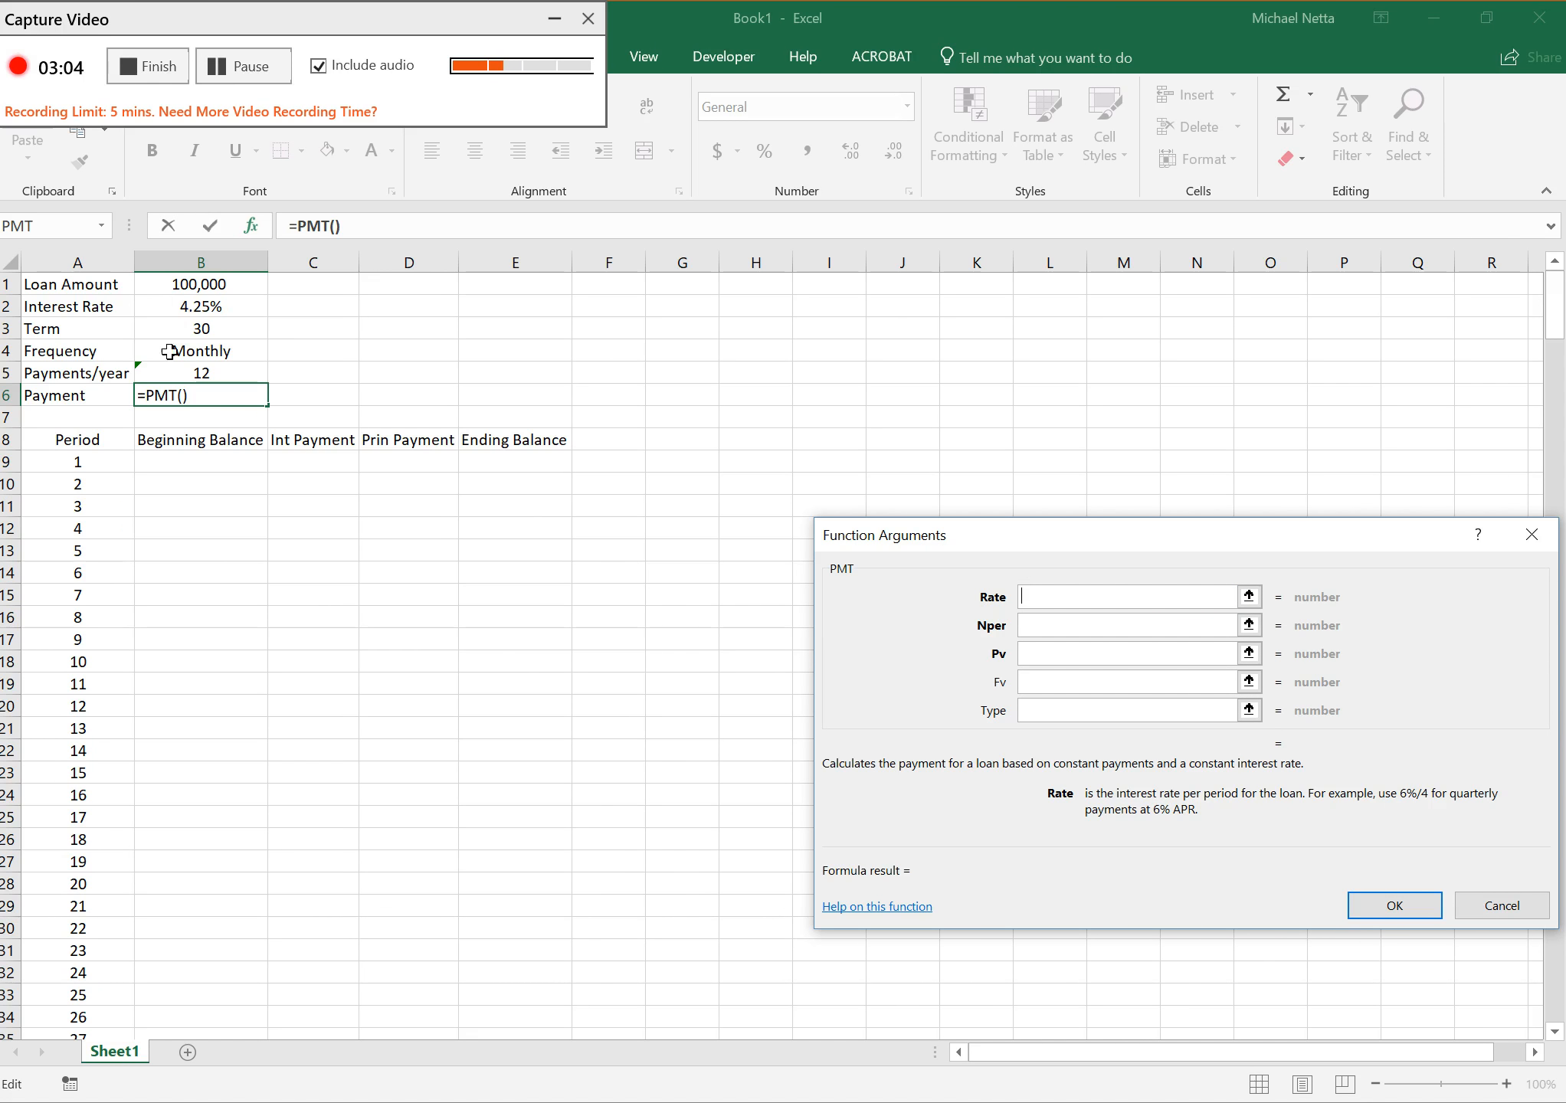
- Set the PMT function's Rate argument to B2/12 and its Nper argument to B3*B5
click(211, 314)
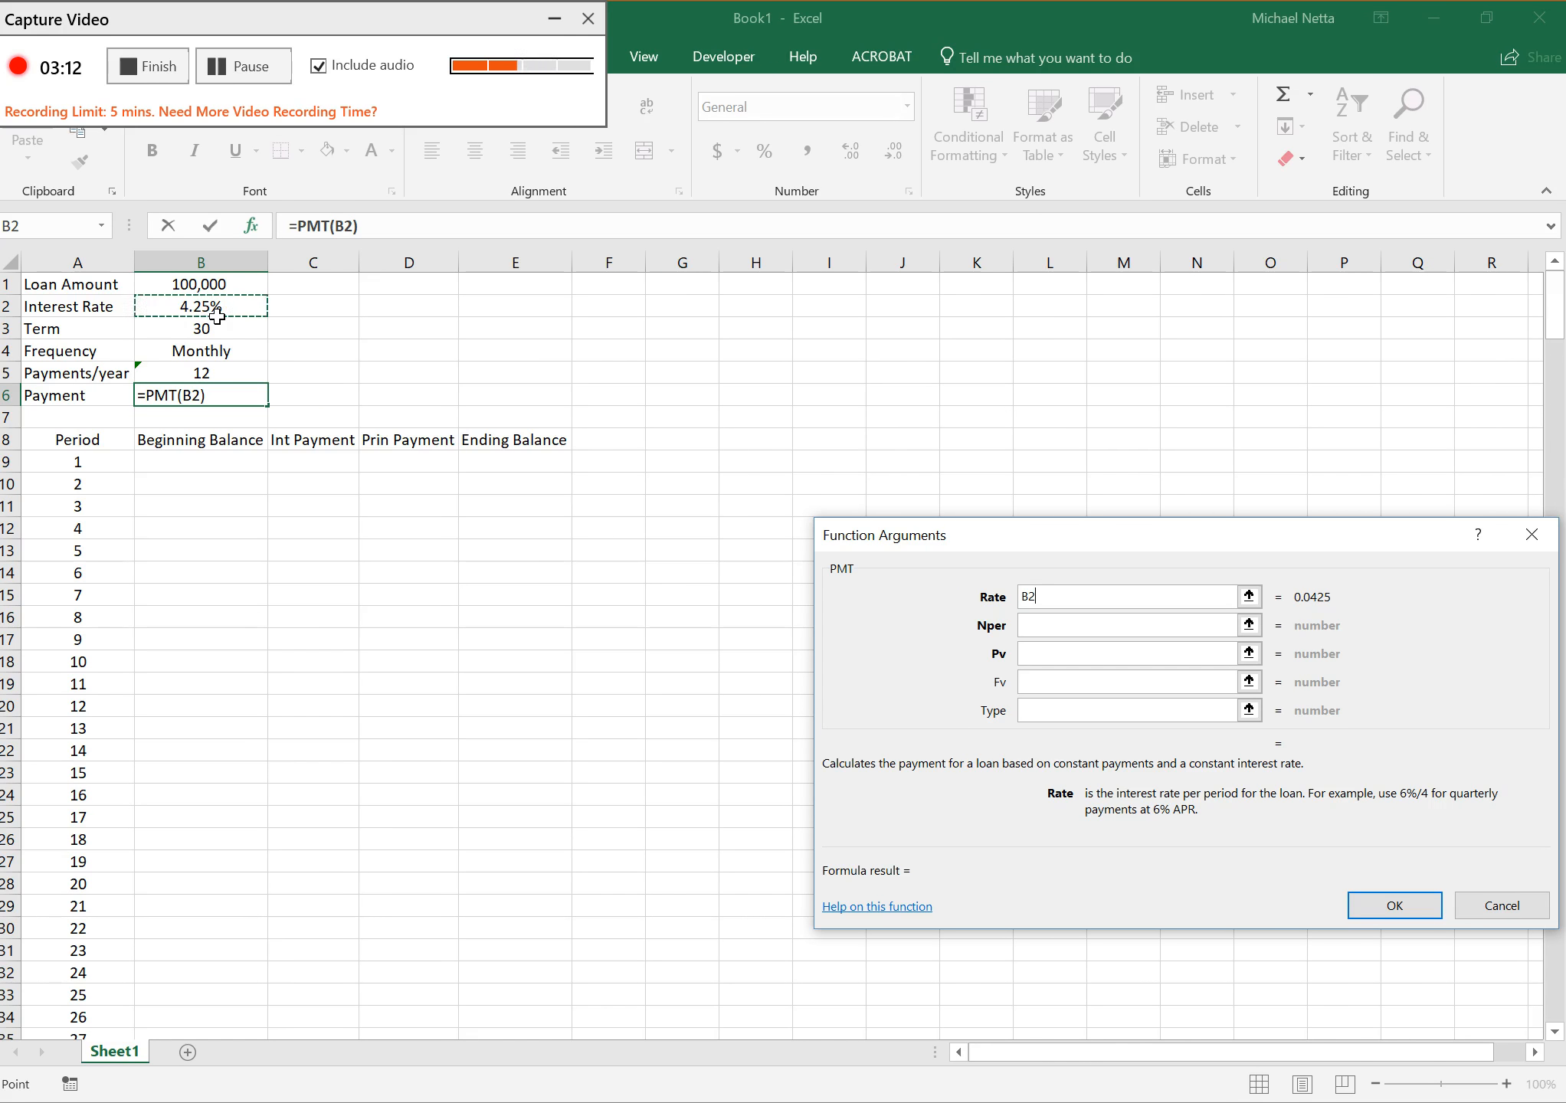
text(/12)
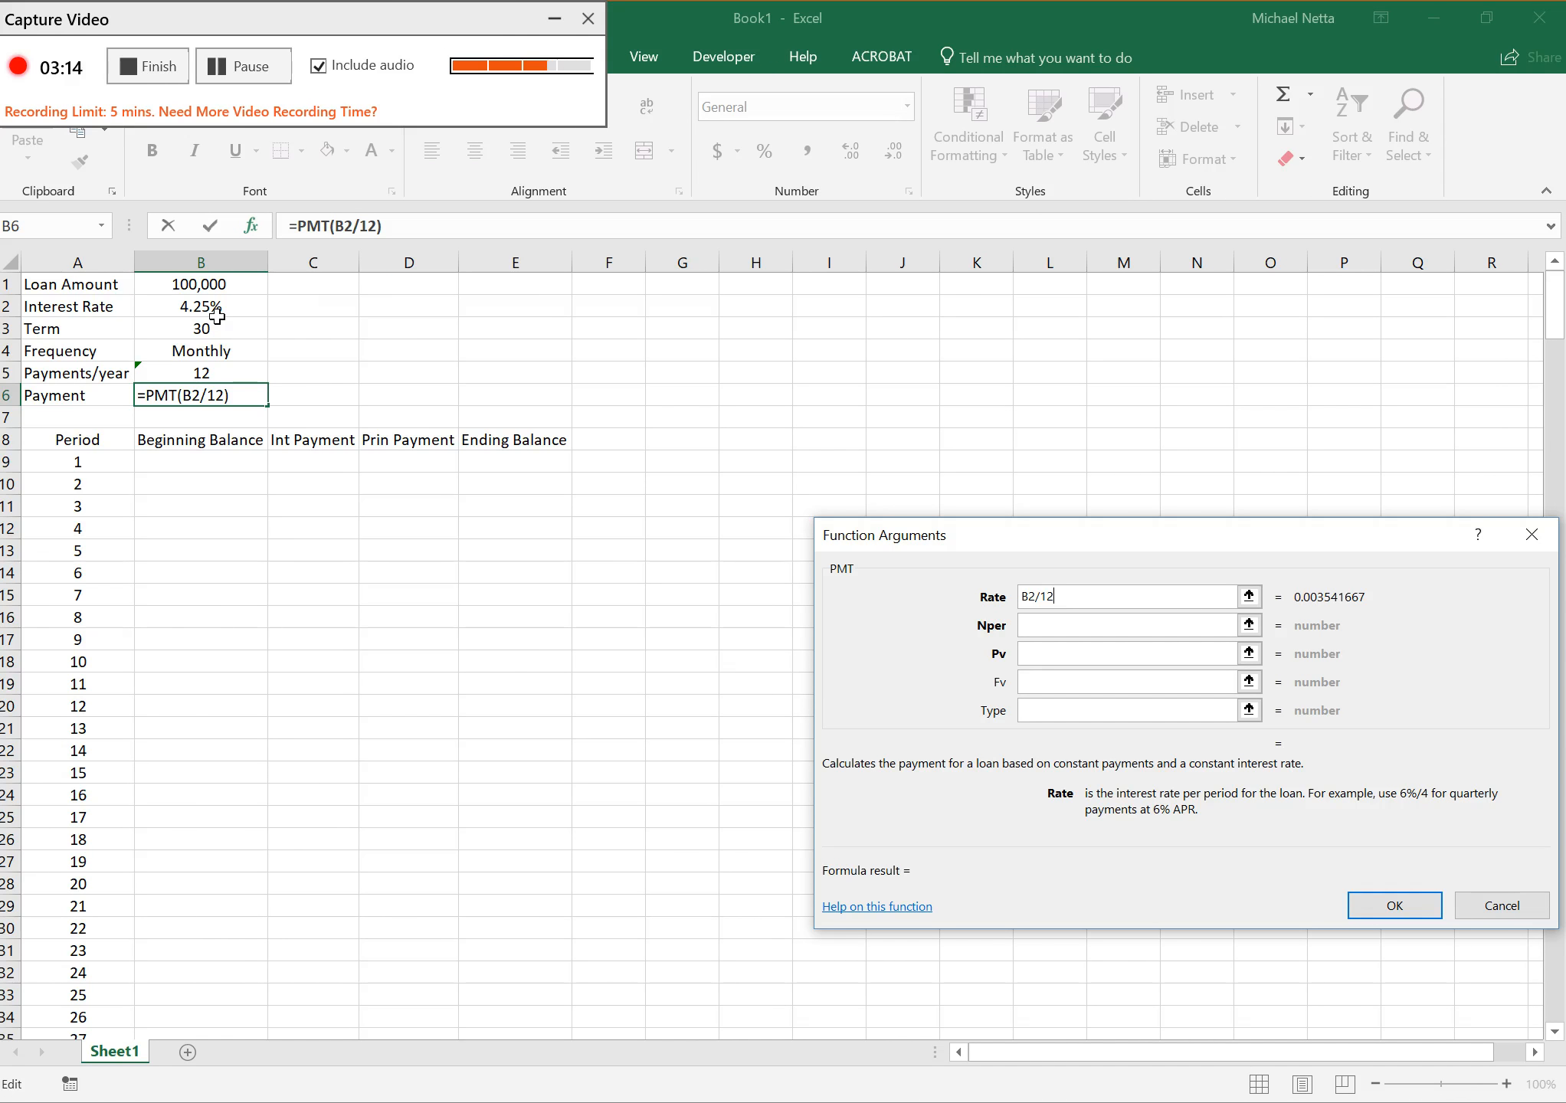
click(1038, 633)
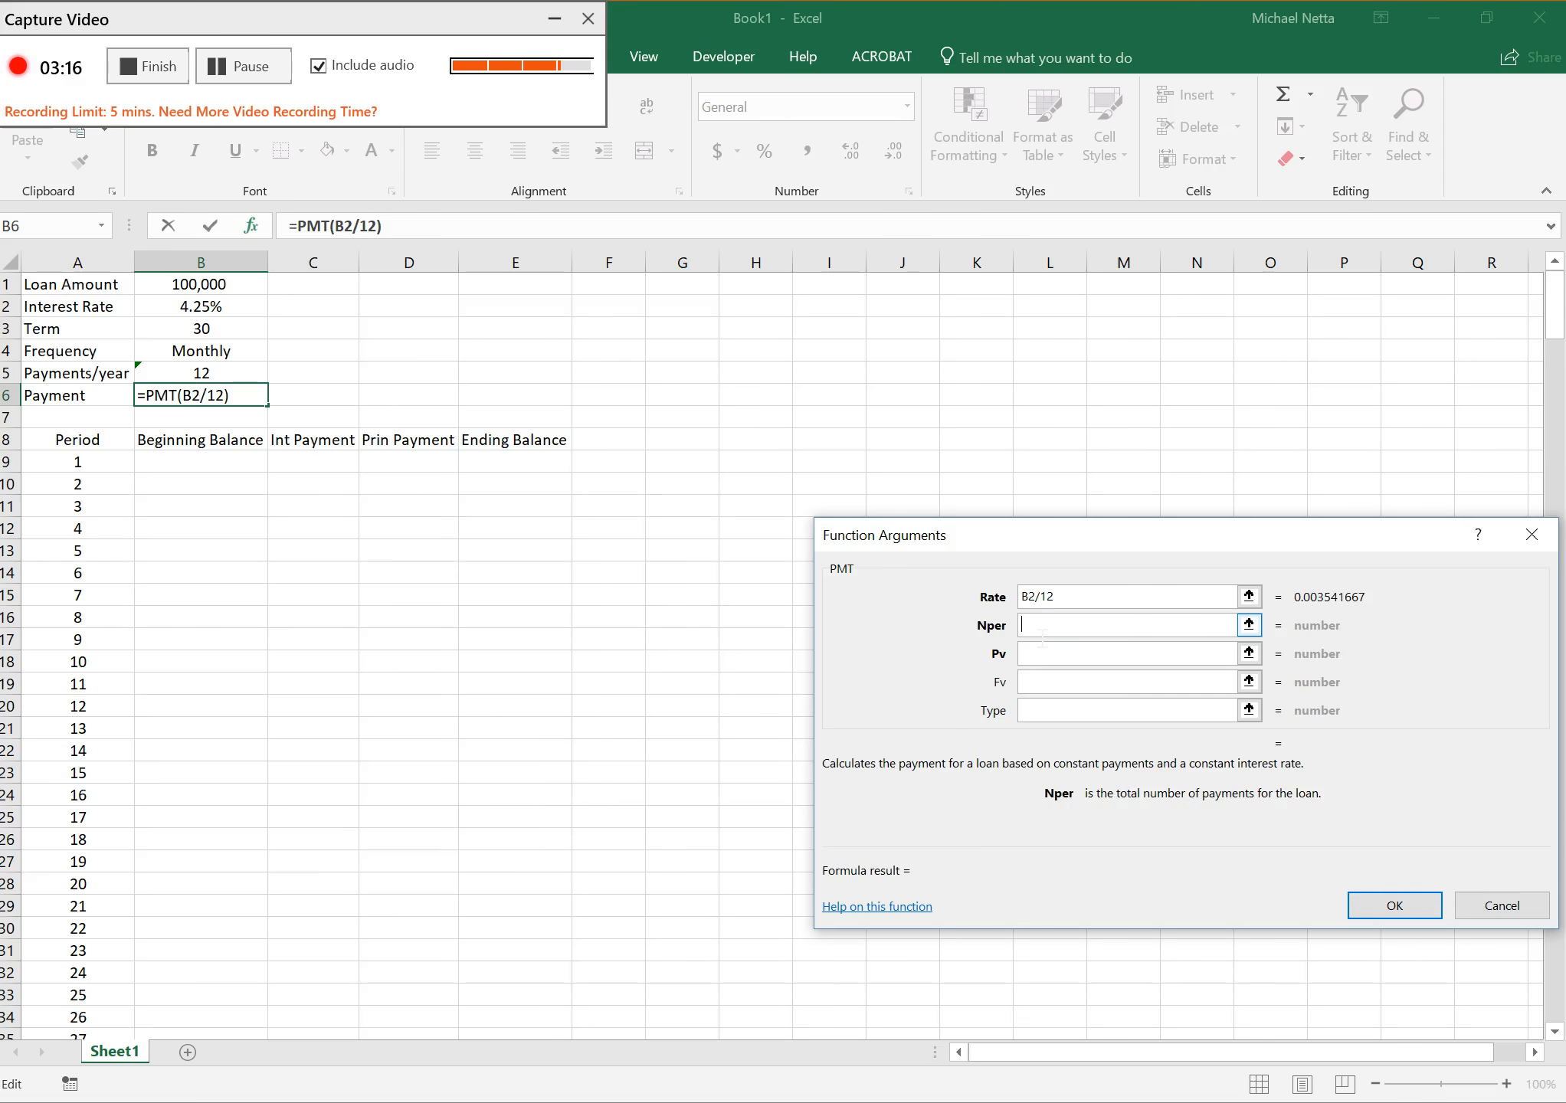
click(242, 340)
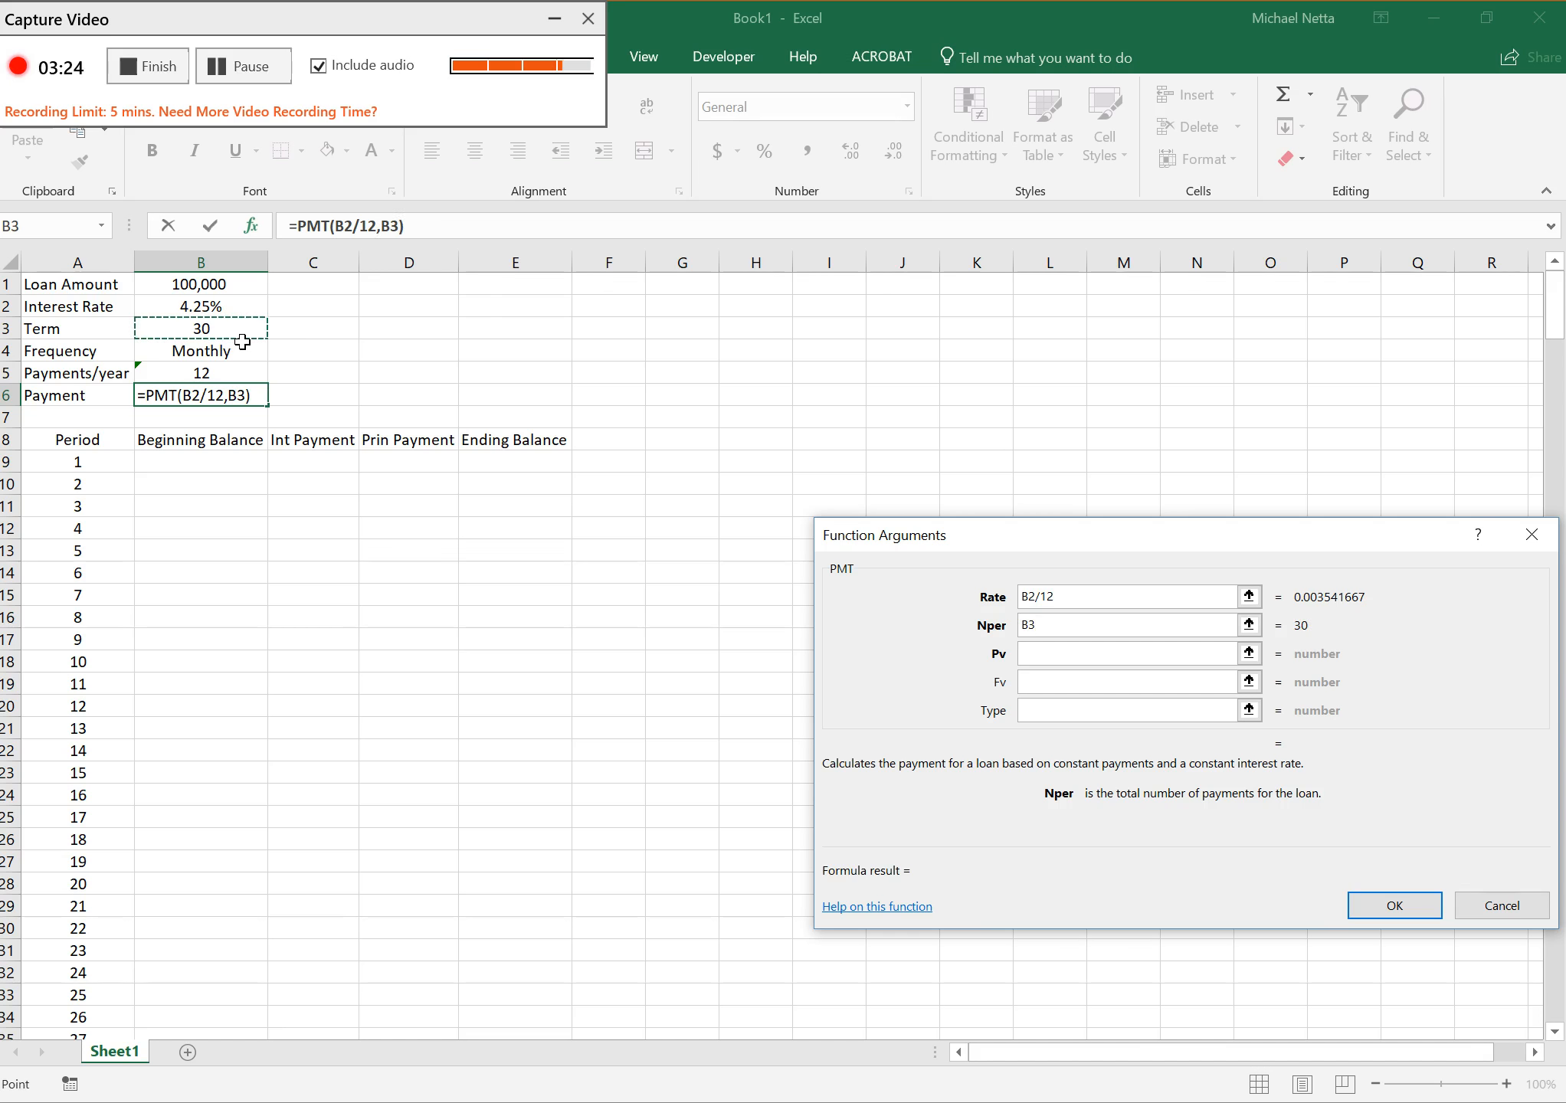
text(*)
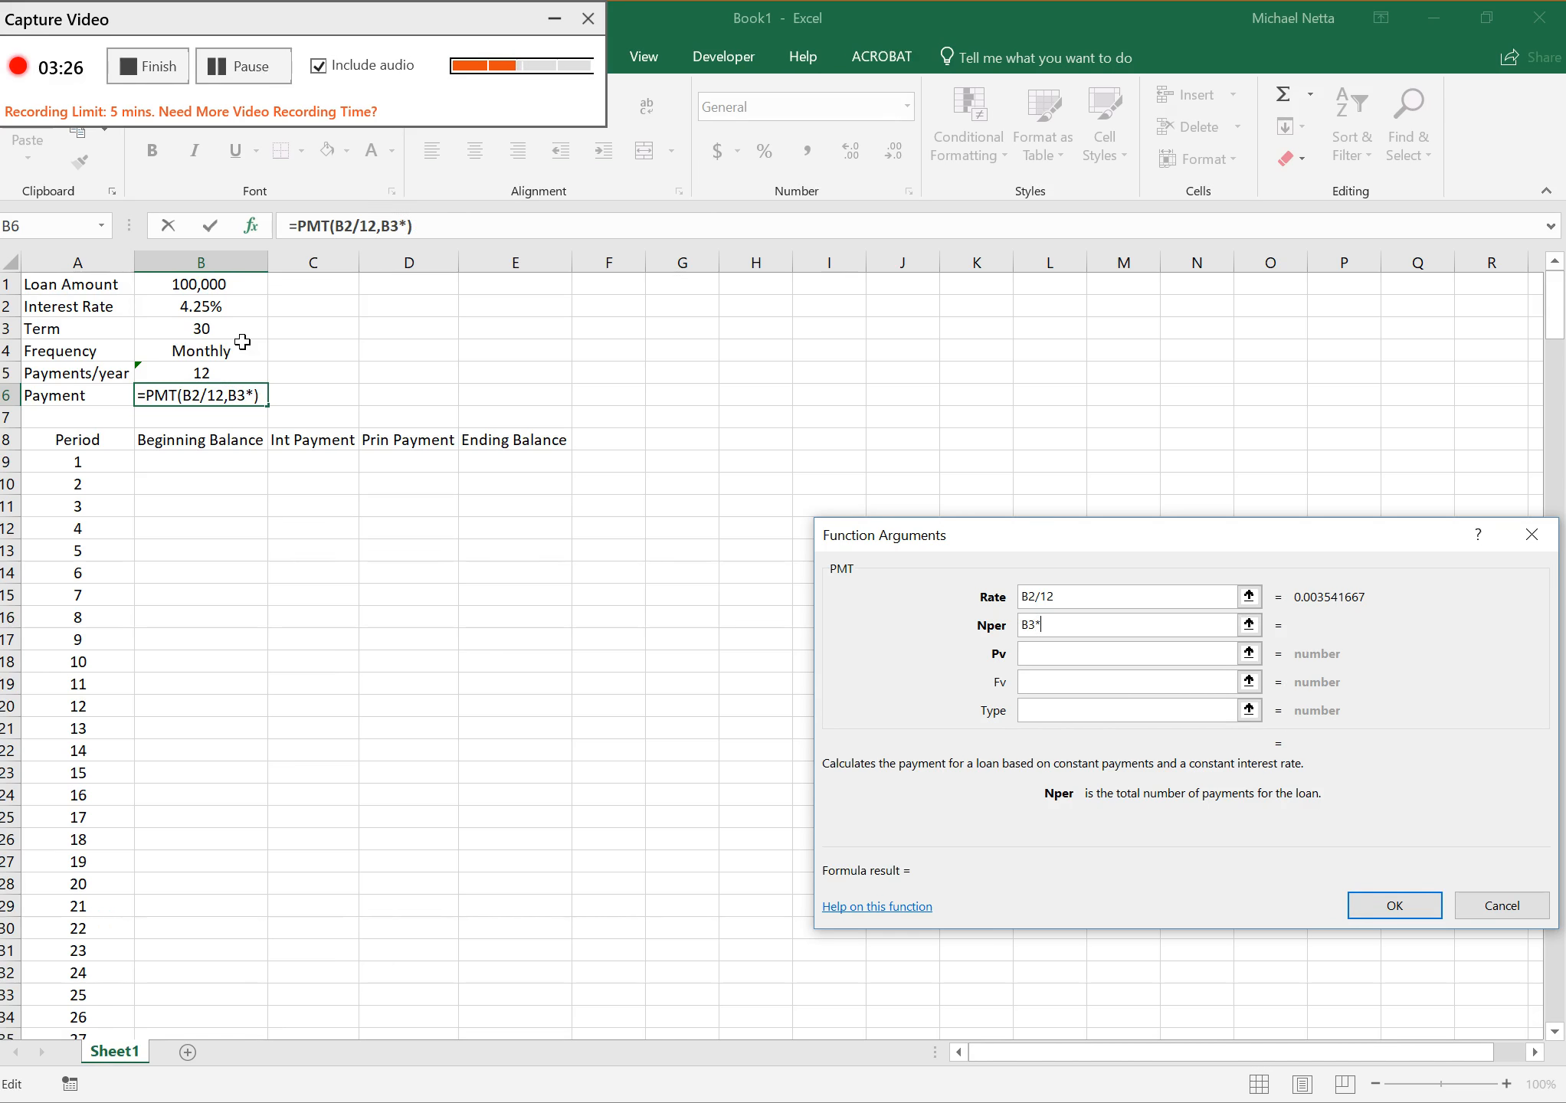
click(226, 370)
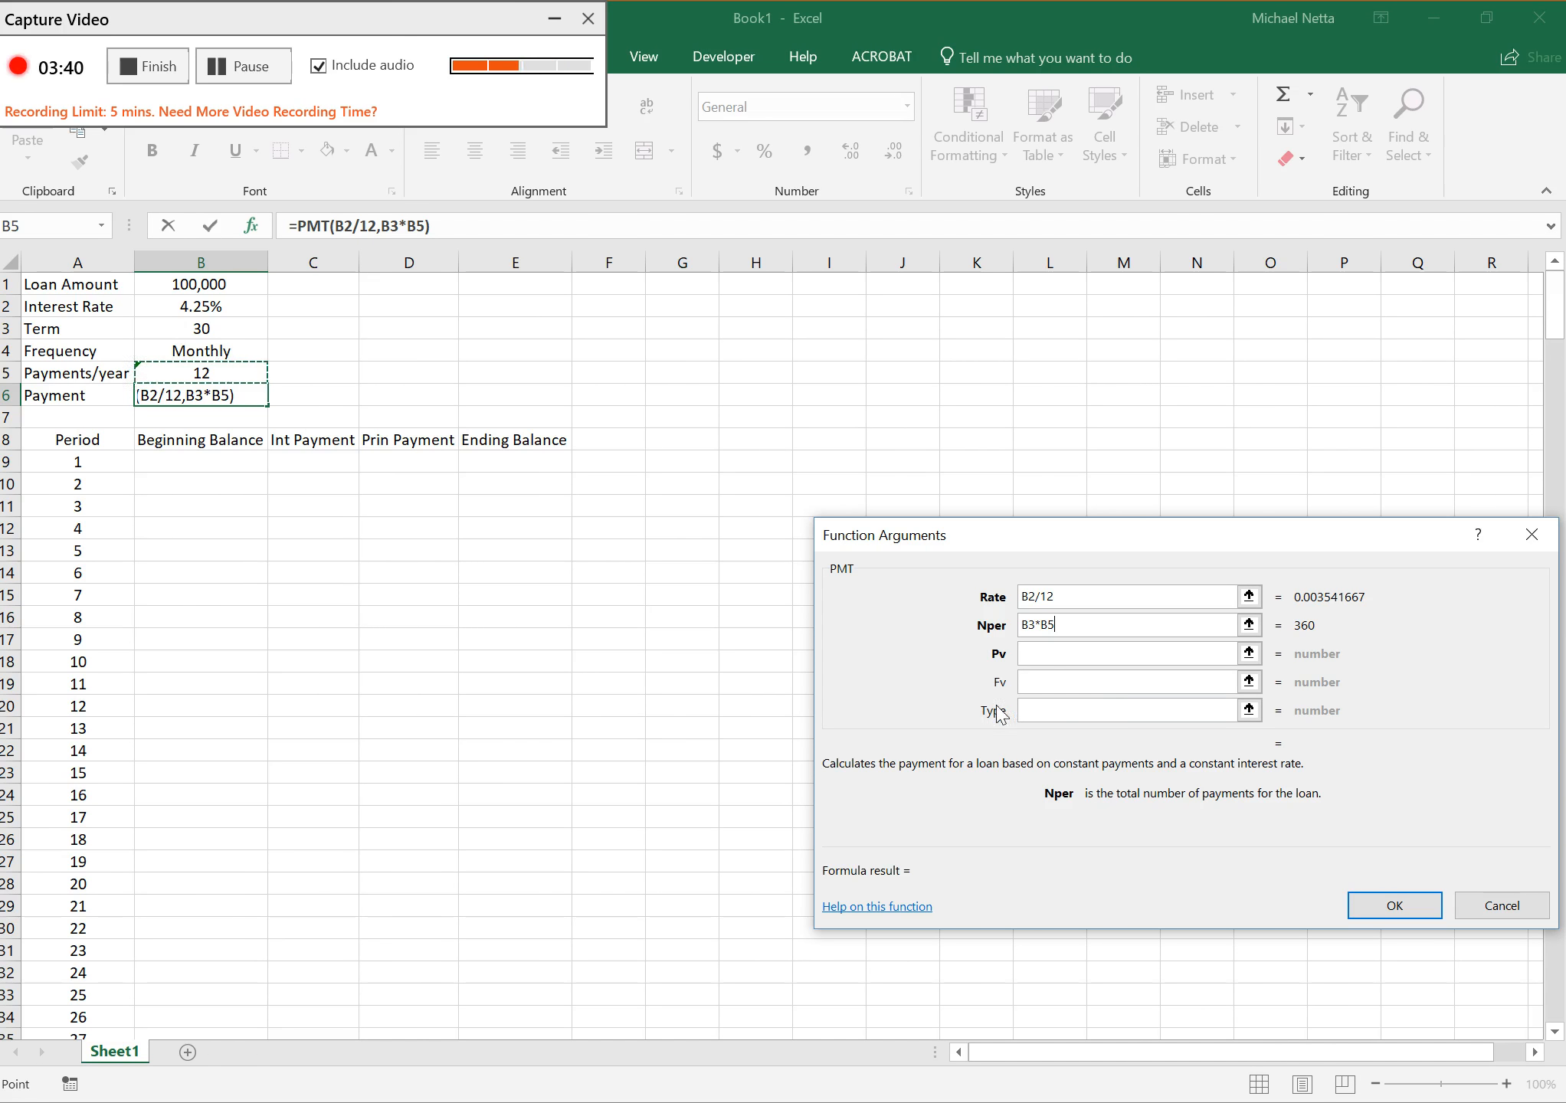
- Set the PMT function's Pv argument to the loan amount in B1 and complete the formula
key(Tab)
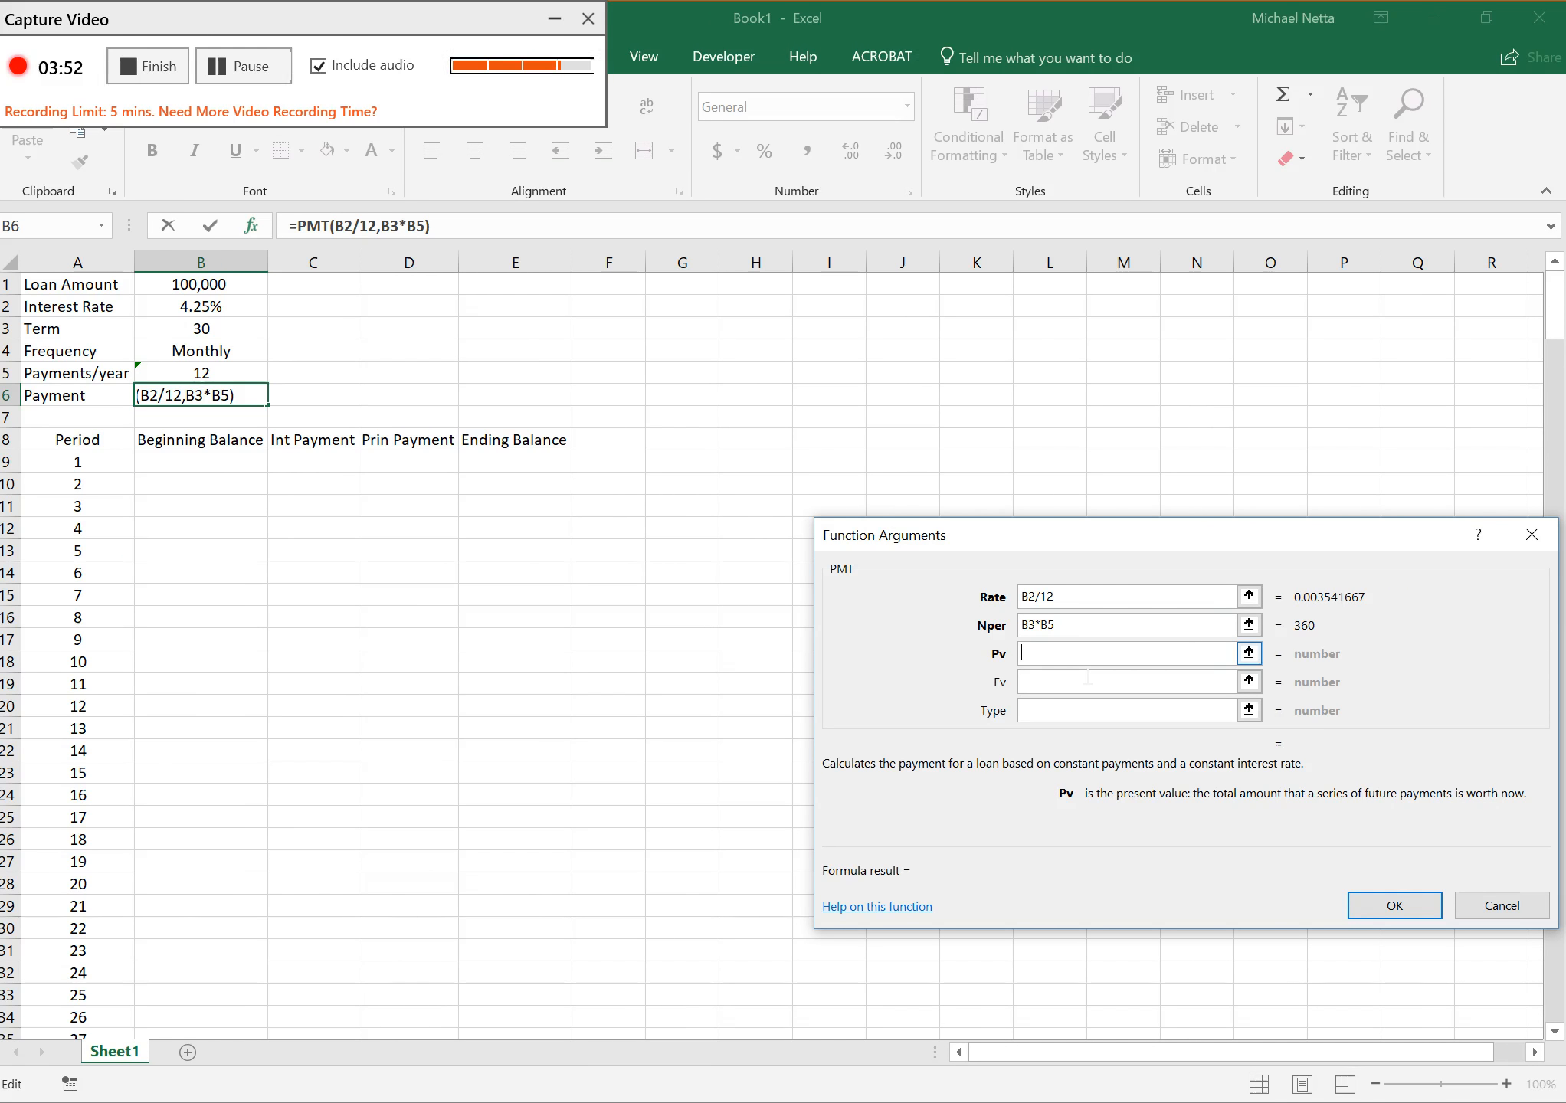
click(241, 295)
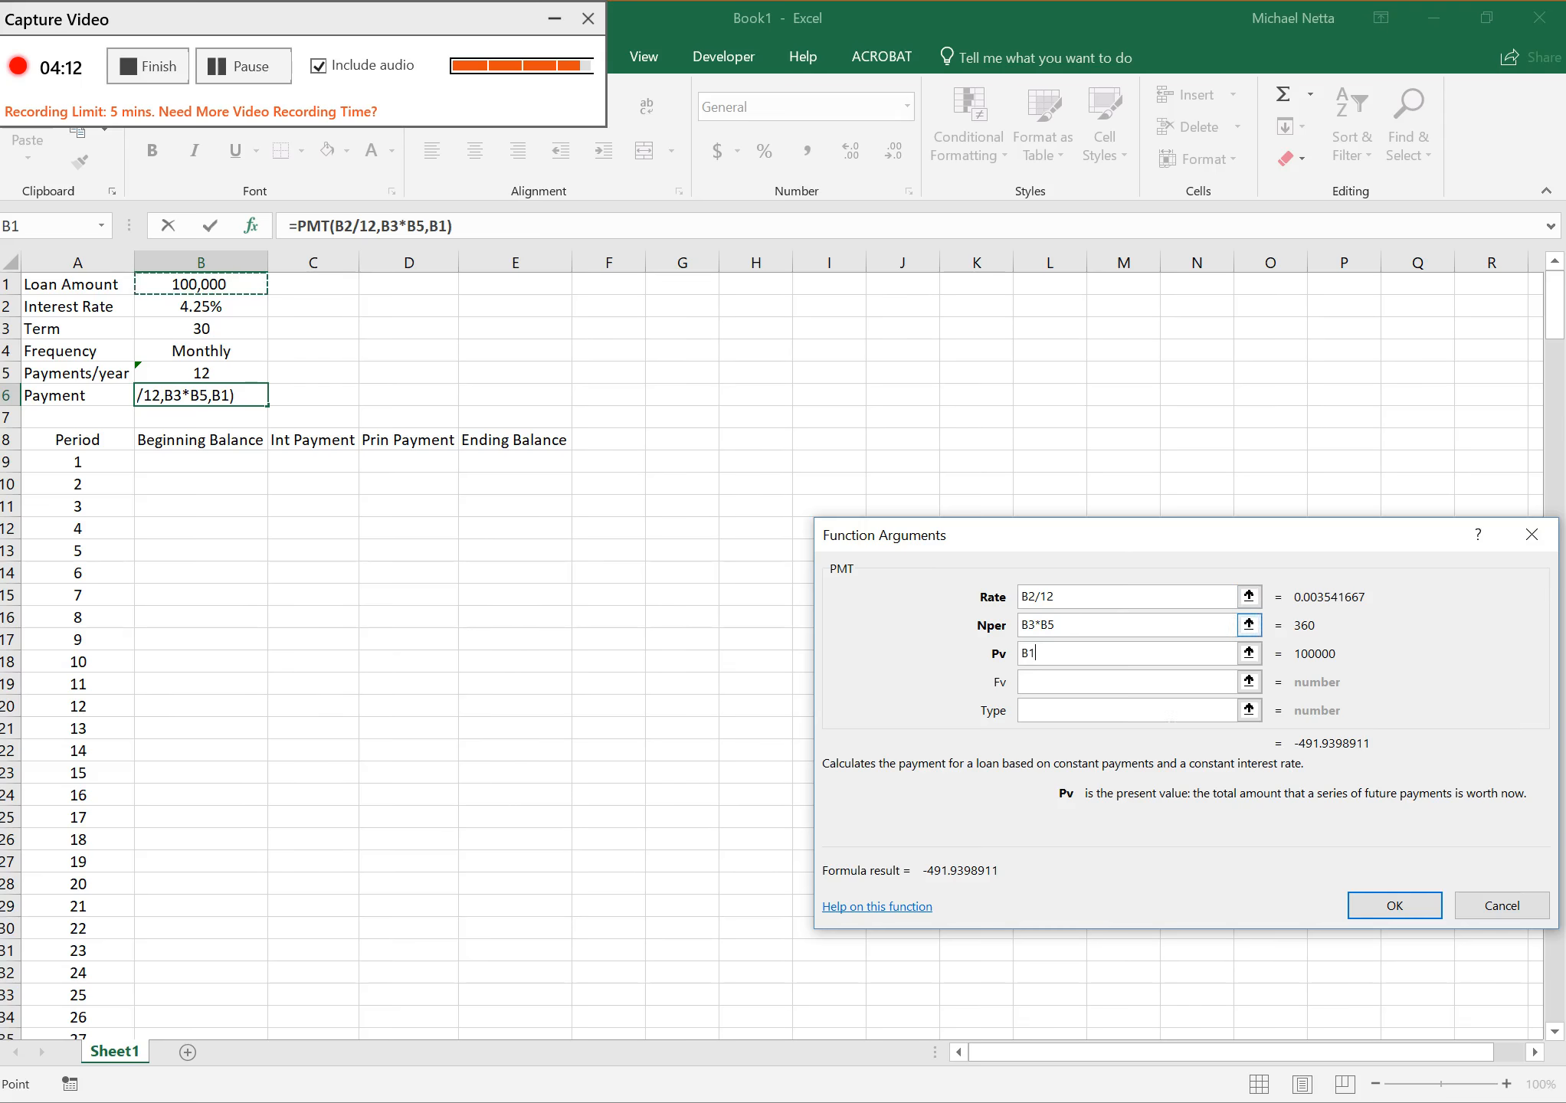
click(1382, 909)
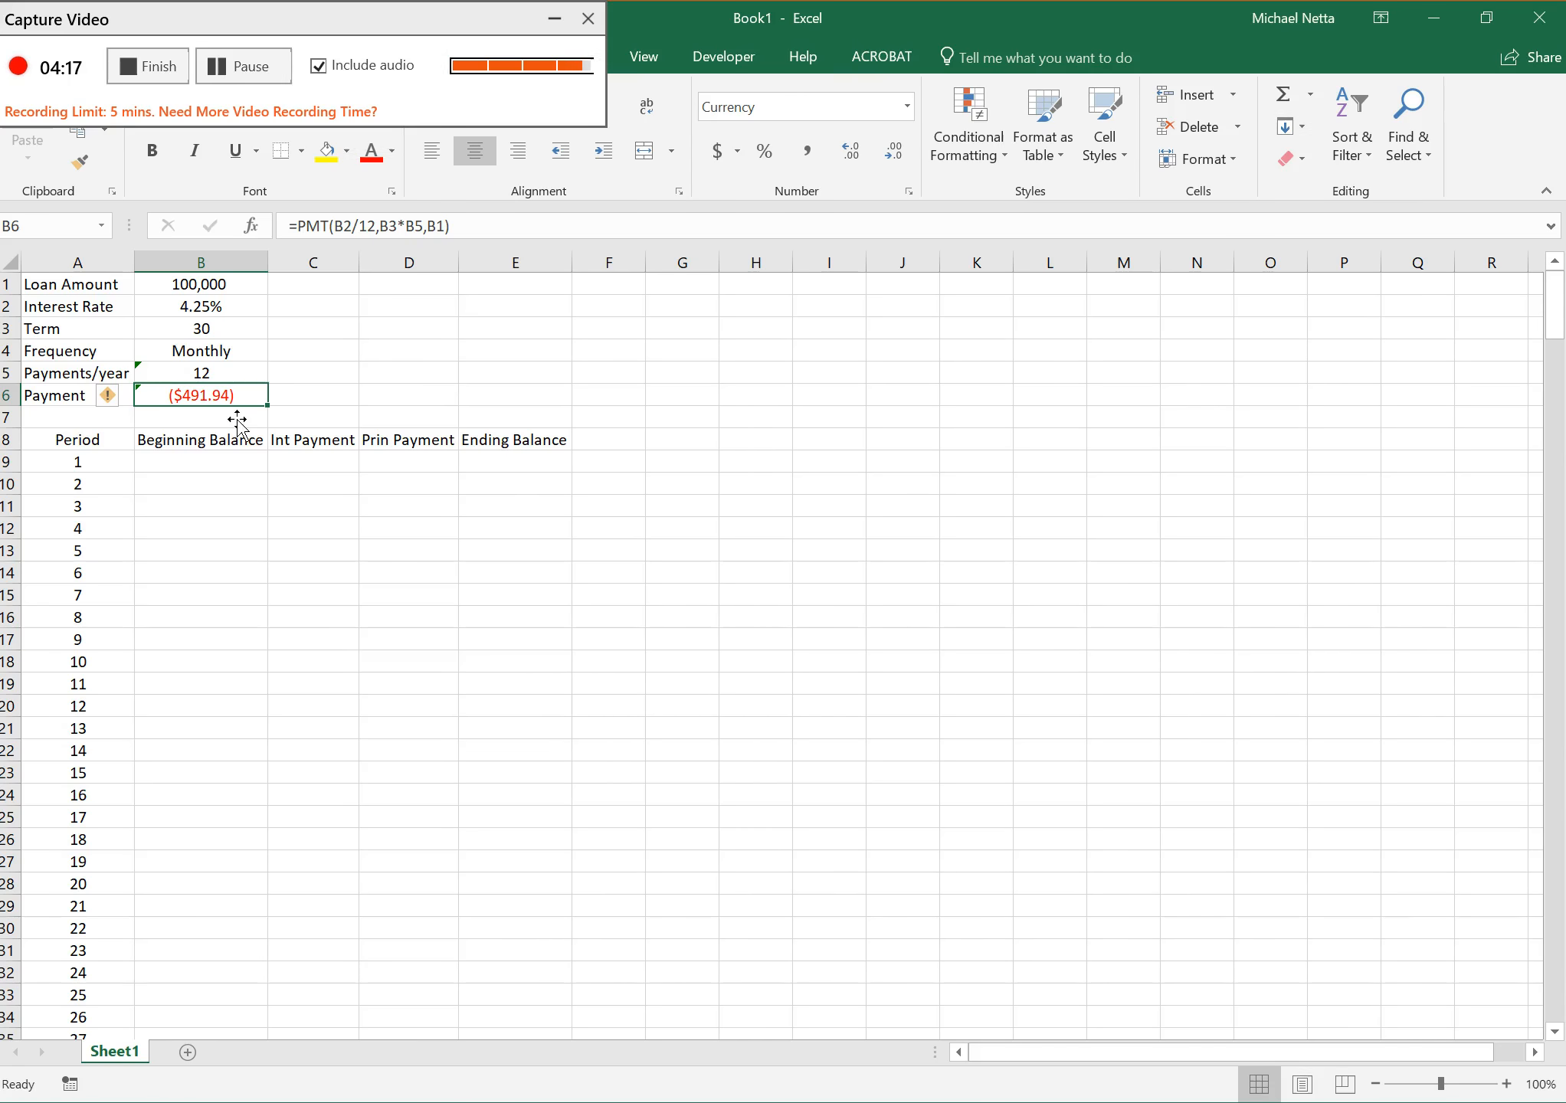
- Negate the present value in the B6 payment formula so it reads =PMT(B2/12,B3*B5,-B1)
click(444, 228)
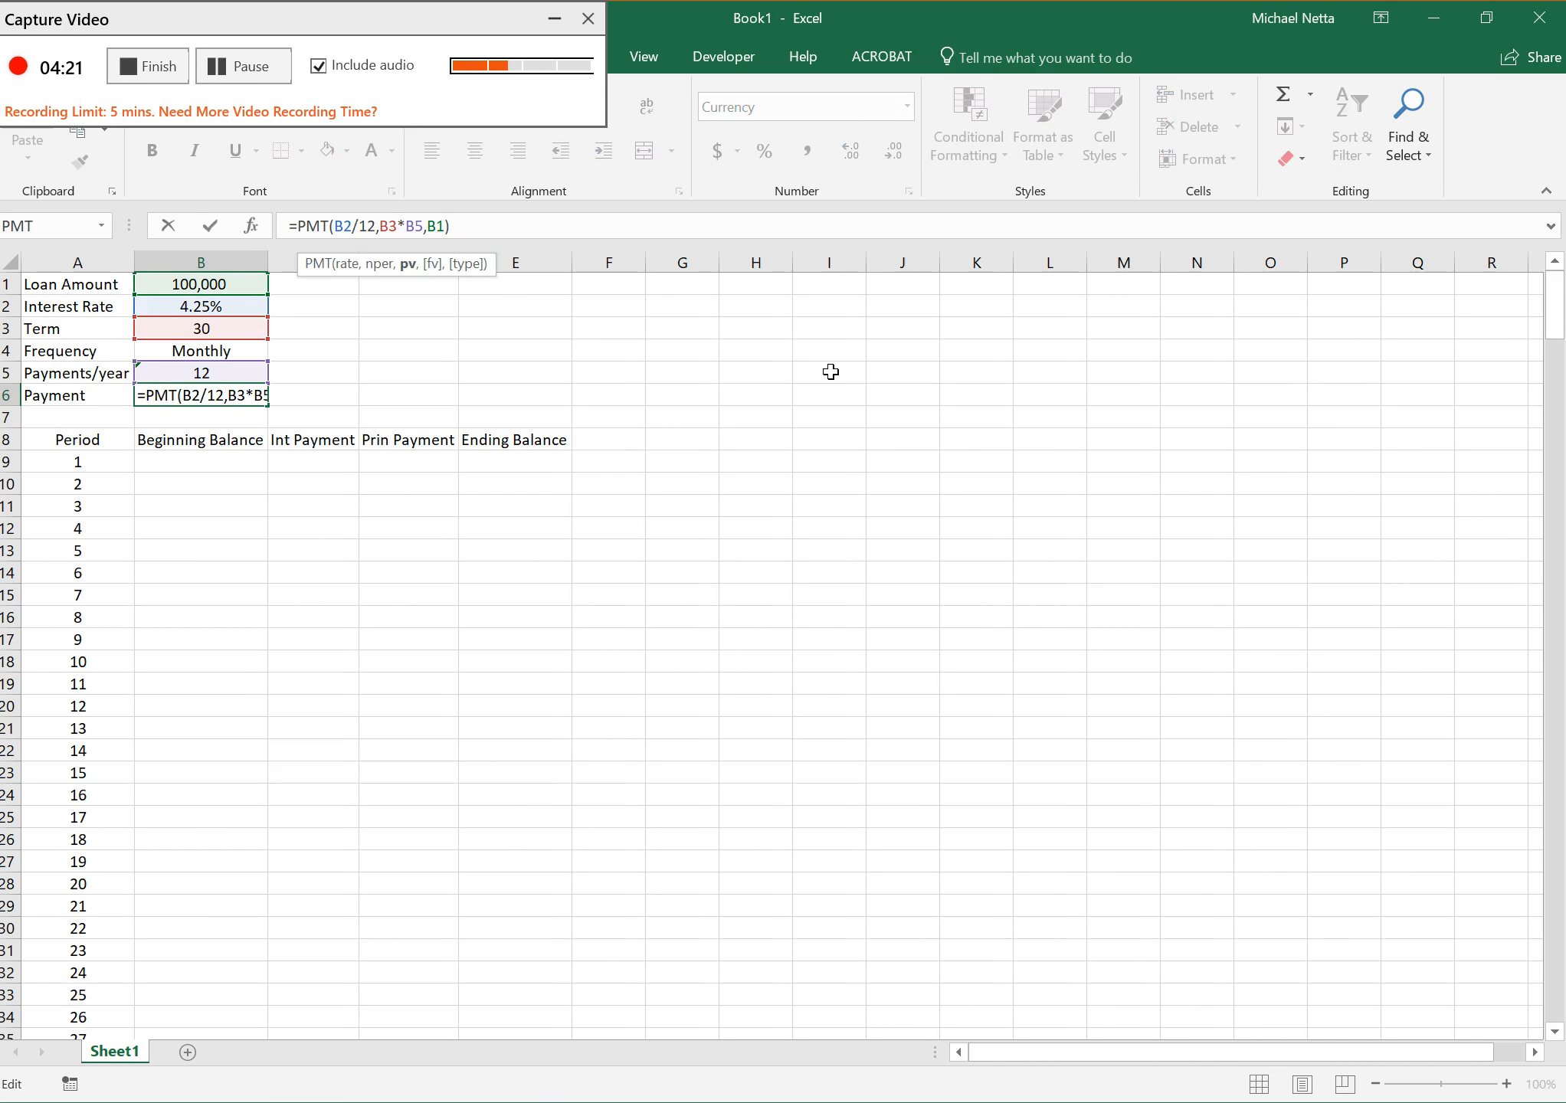
text(-)
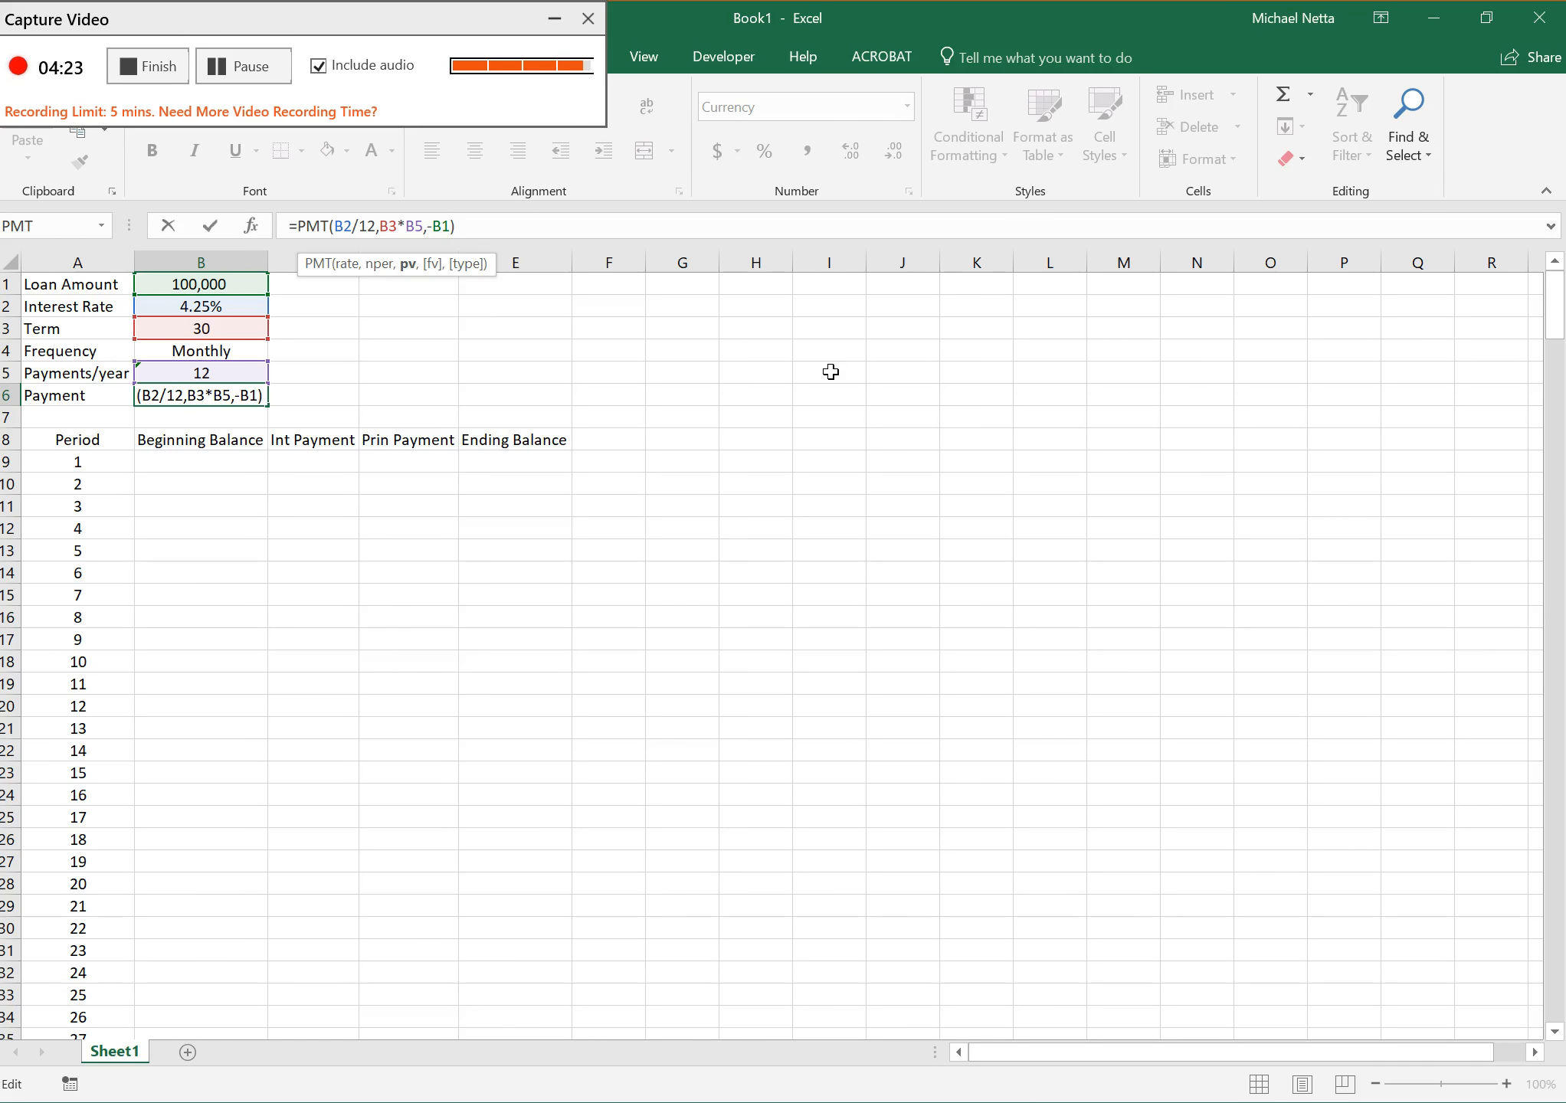
key(Return)
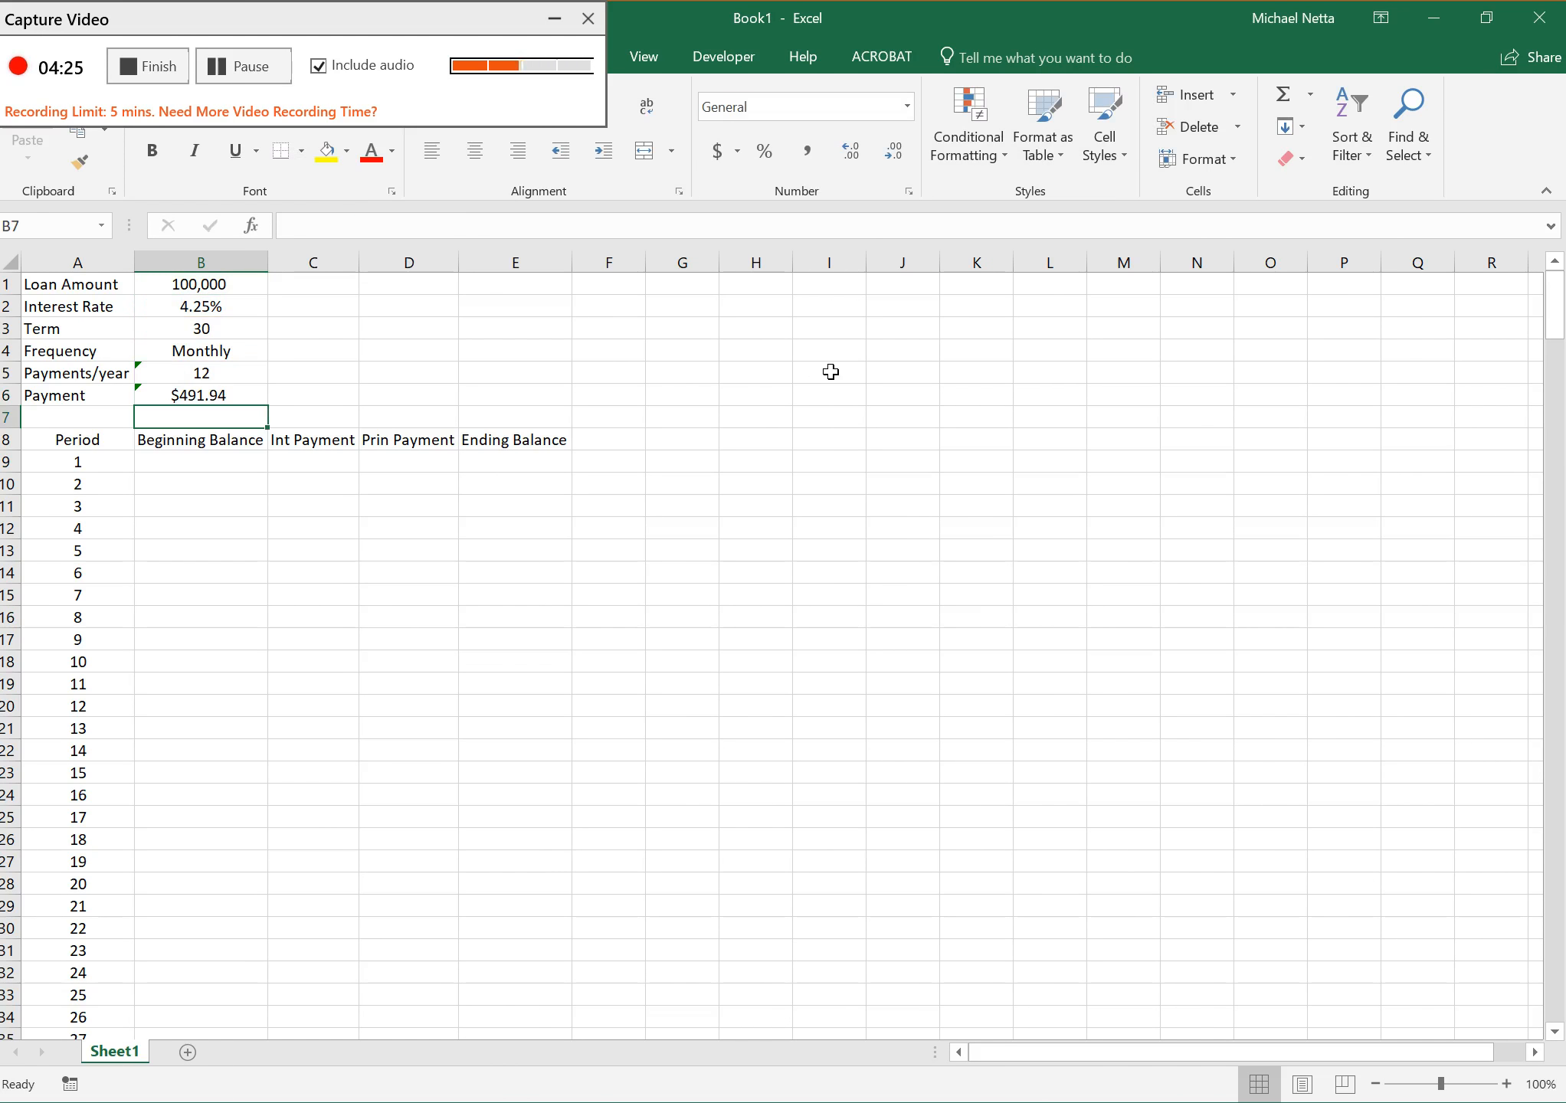